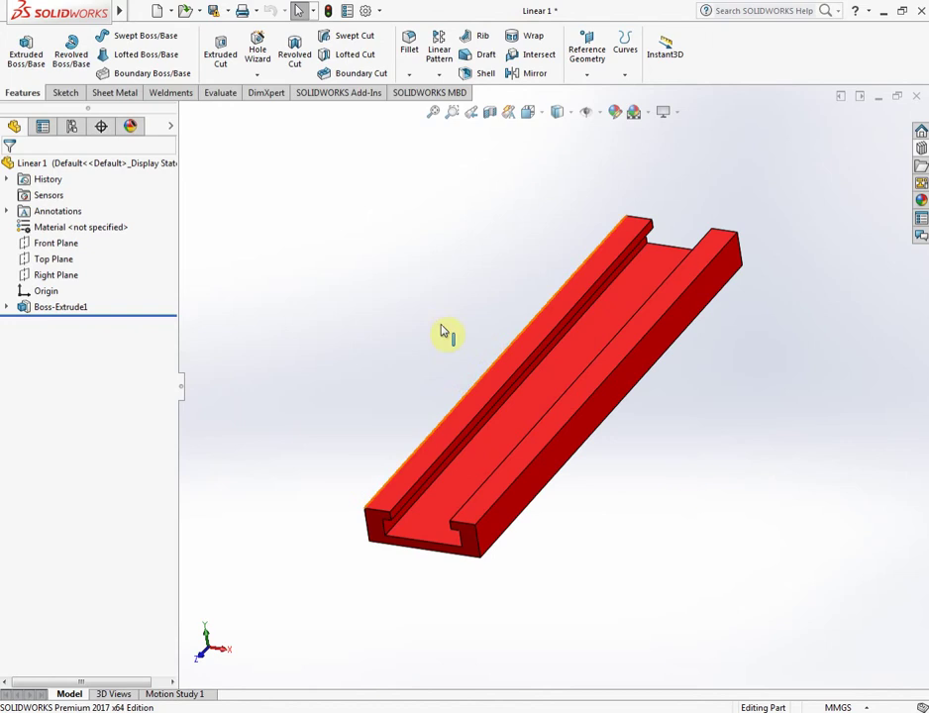
# Restore the Linear 1 rail window, move it aside, and activate the Linear 2 slider window.
pyautogui.click(428, 326)
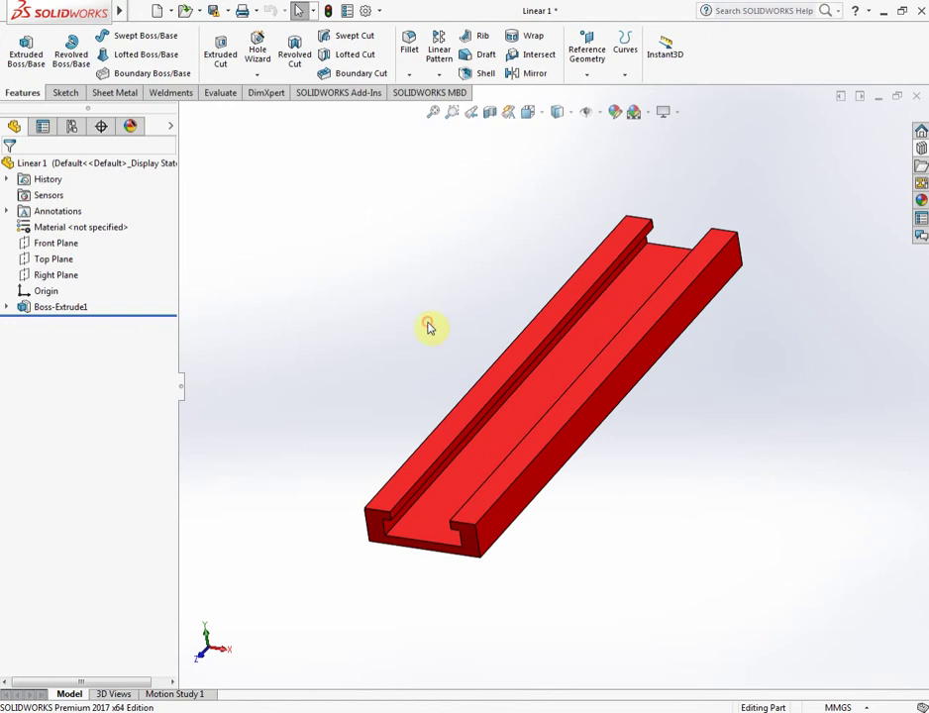
pyautogui.click(901, 99)
pyautogui.moveTo(558, 118)
pyautogui.mouseDown()
pyautogui.moveTo(642, 512)
pyautogui.moveTo(587, 195)
pyautogui.mouseUp()
pyautogui.click(556, 140)
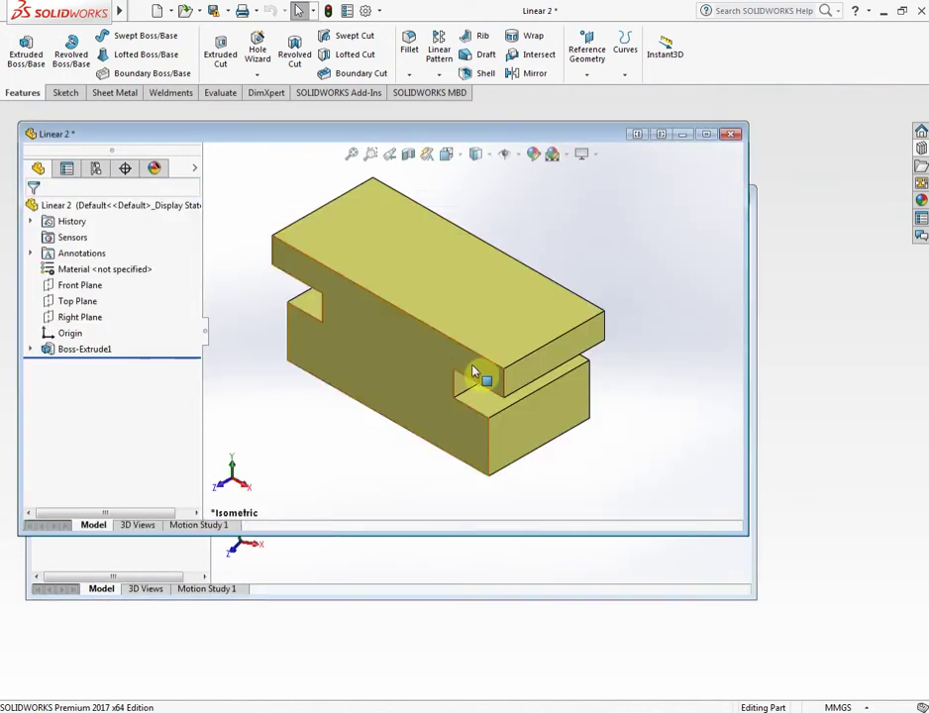
# Create a new maximized assembly and place the Linear 1 rail in it.
pyautogui.click(153, 11)
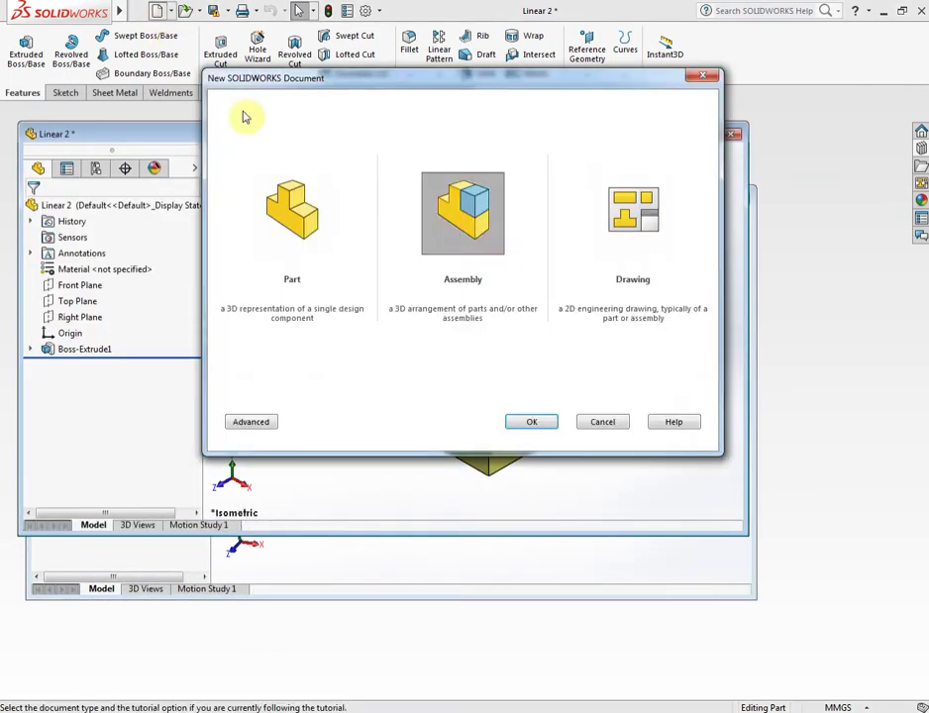
pyautogui.doubleClick(453, 235)
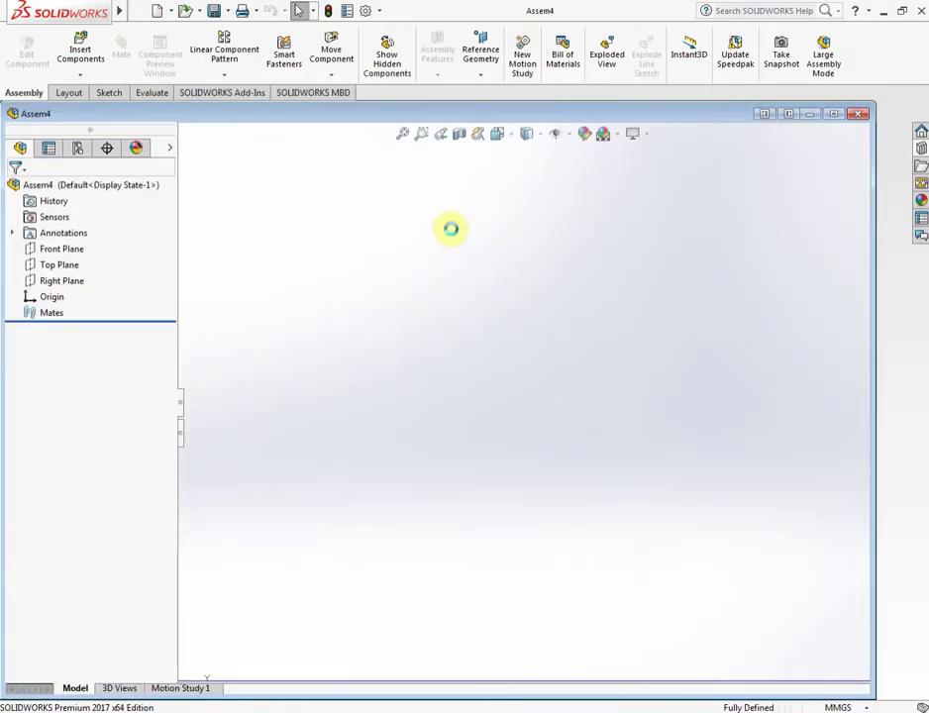
pyautogui.doubleClick(228, 115)
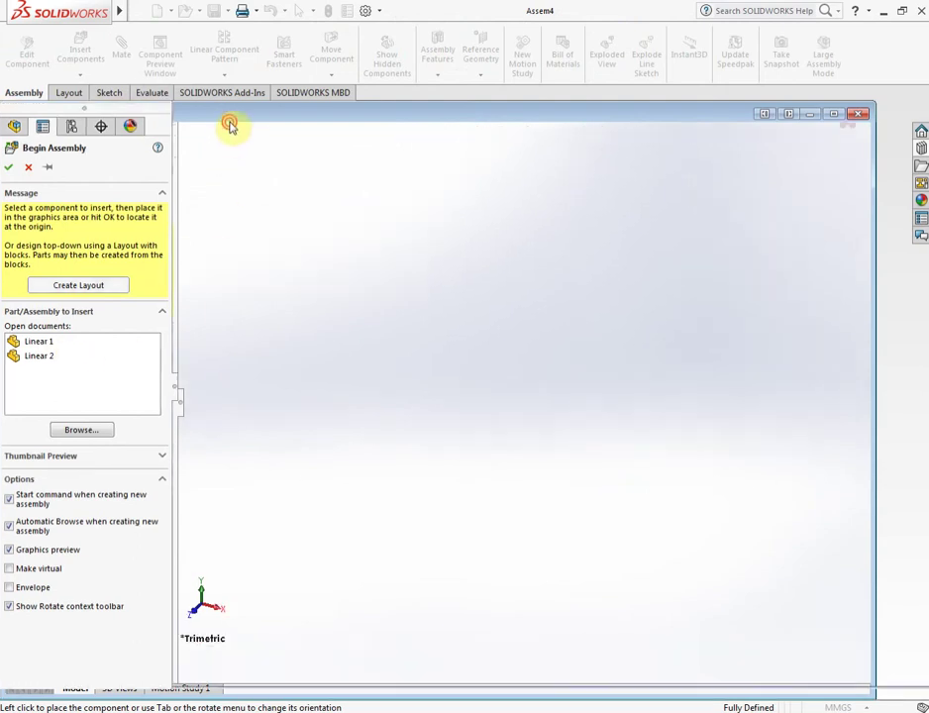
pyautogui.click(38, 342)
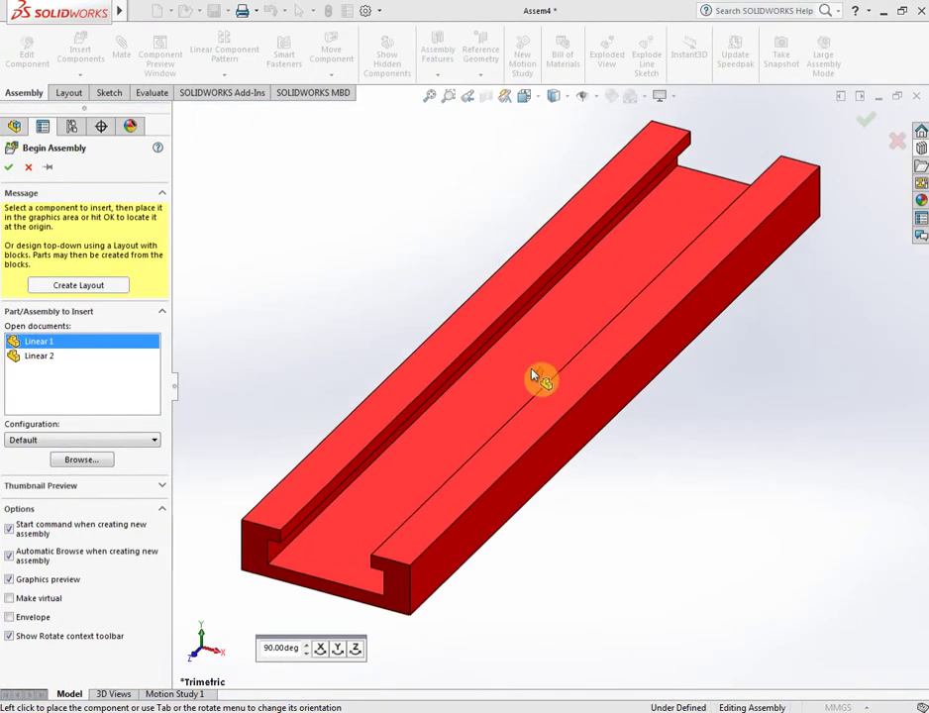
pyautogui.click(584, 368)
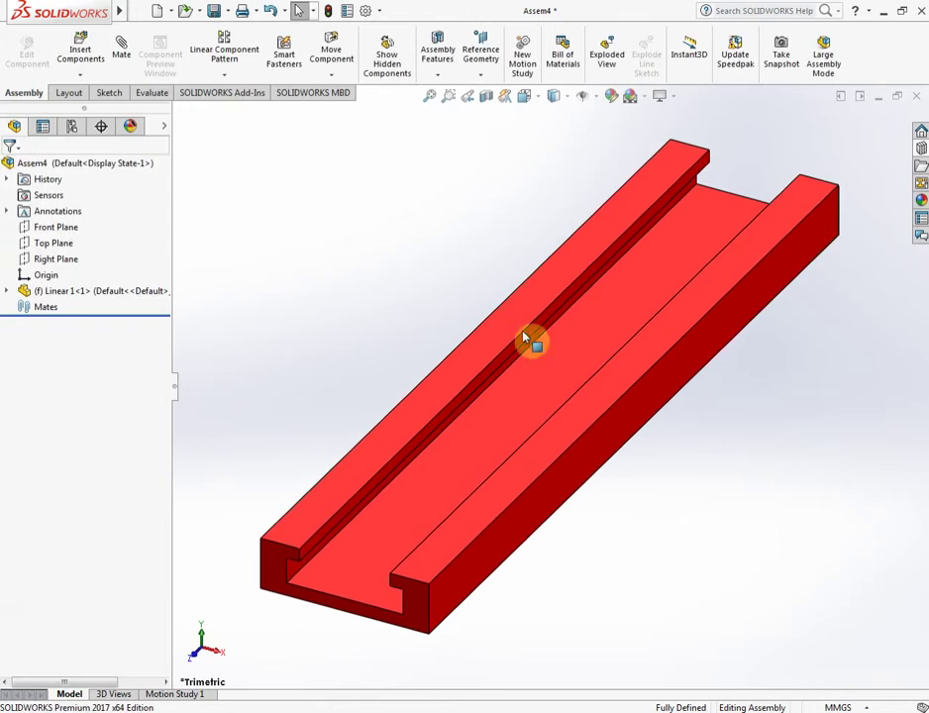
# Insert the yellow Linear 2 slider and move it off the rail's near end.
pyautogui.click(79, 49)
pyautogui.click(34, 342)
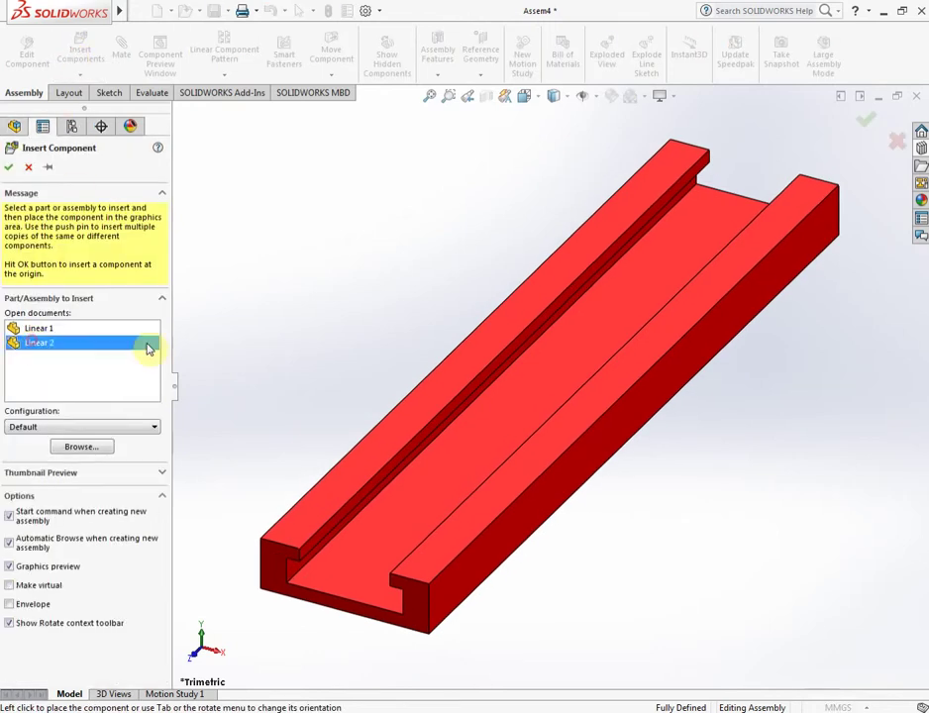
pyautogui.click(362, 378)
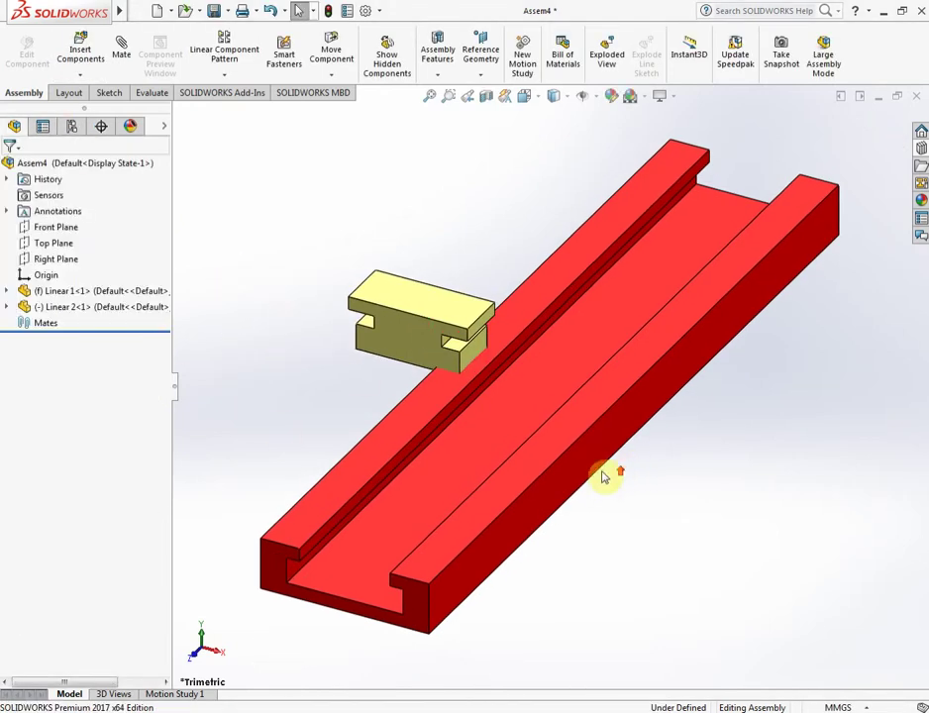
pyautogui.scroll(3, 575, 480)
pyautogui.scroll(2, 534, 466)
pyautogui.scroll(-3, 515, 437)
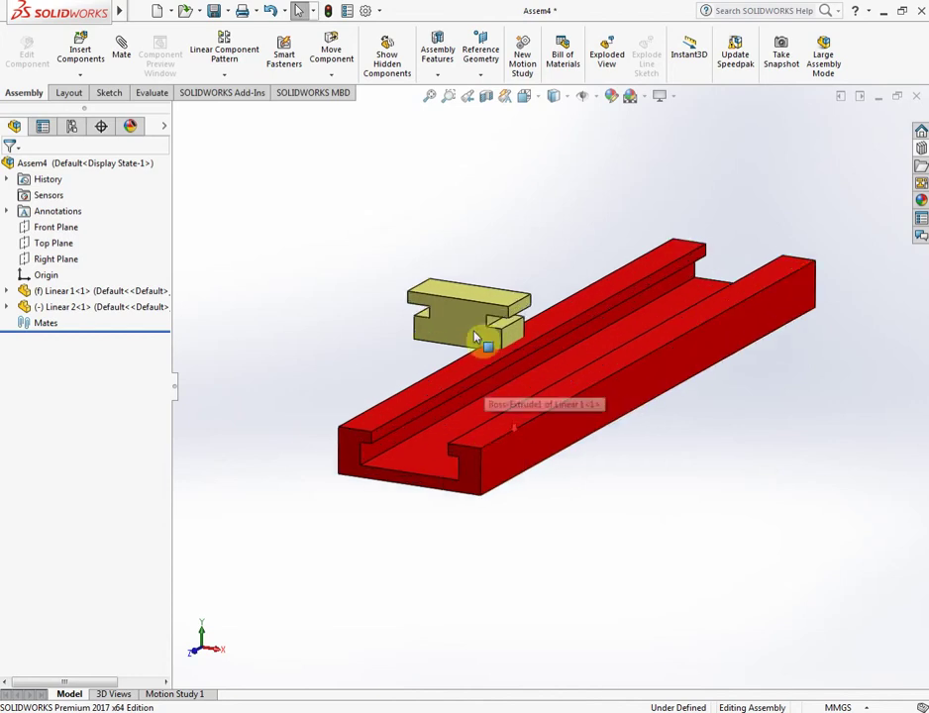
pyautogui.scroll(-2, 483, 336)
pyautogui.moveTo(468, 326)
pyautogui.mouseDown()
pyautogui.moveTo(377, 530)
pyautogui.moveTo(322, 580)
pyautogui.mouseUp()
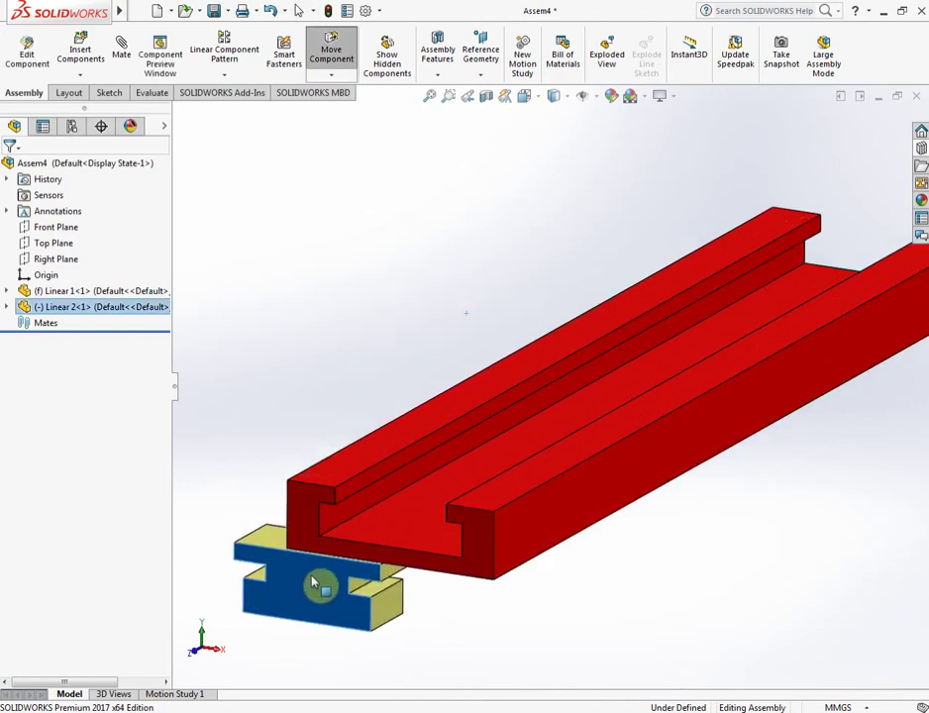
pyautogui.press('Escape')
pyautogui.scroll(-2, 369, 572)
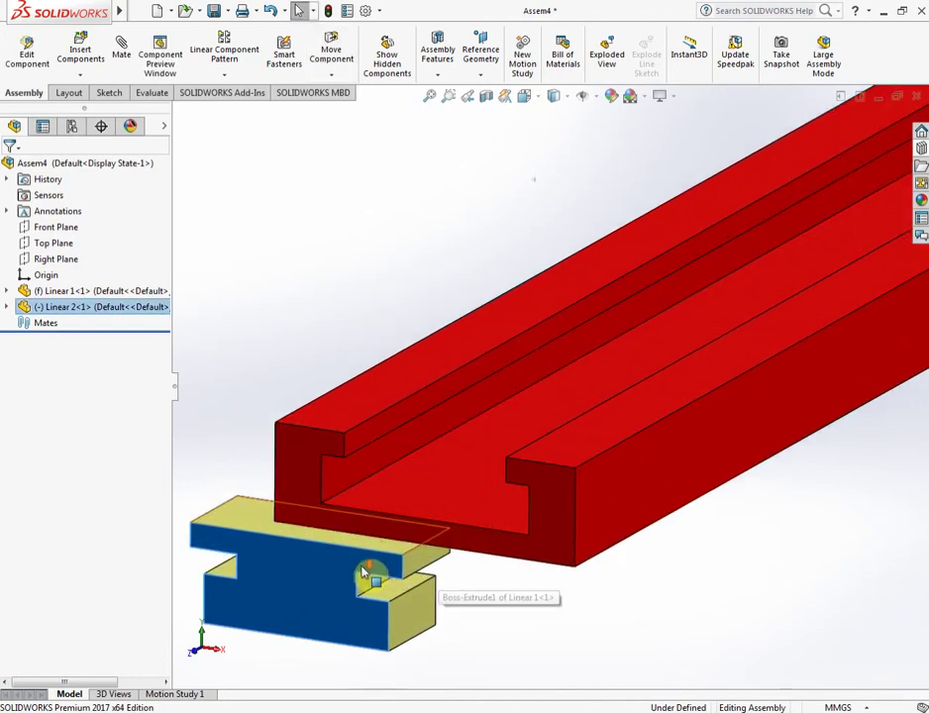
pyautogui.scroll(-2, 380, 576)
pyautogui.scroll(3, 472, 548)
pyautogui.scroll(1, 529, 404)
# Mate the rail's slot floor coincident with the slider's bottom face, creating Coincident1.
pyautogui.click(529, 405)
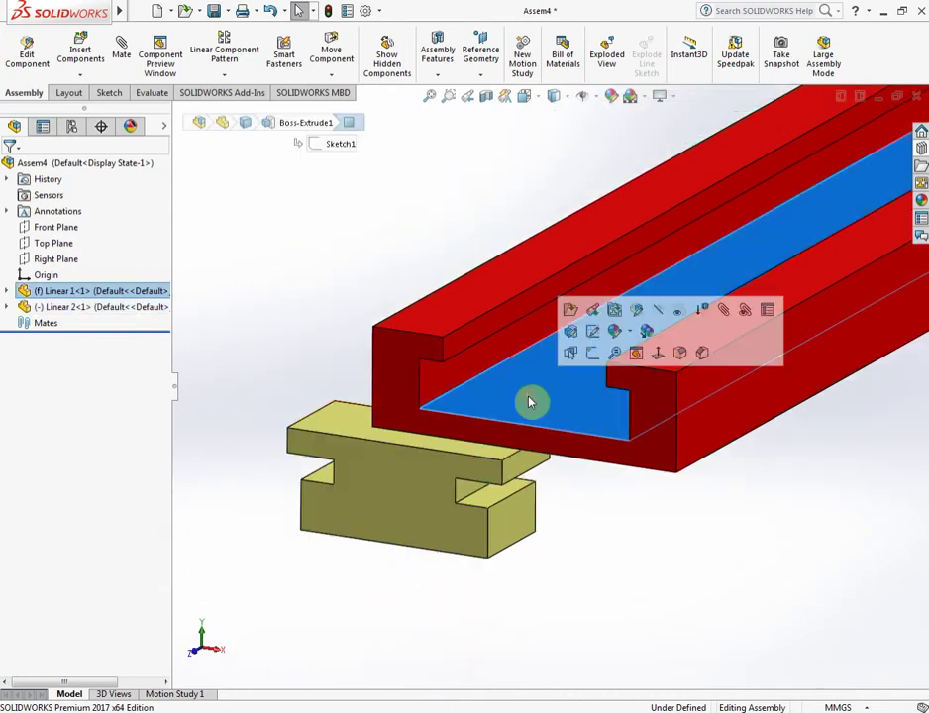
pyautogui.click(724, 313)
pyautogui.scroll(-3, 484, 535)
pyautogui.scroll(-2, 495, 466)
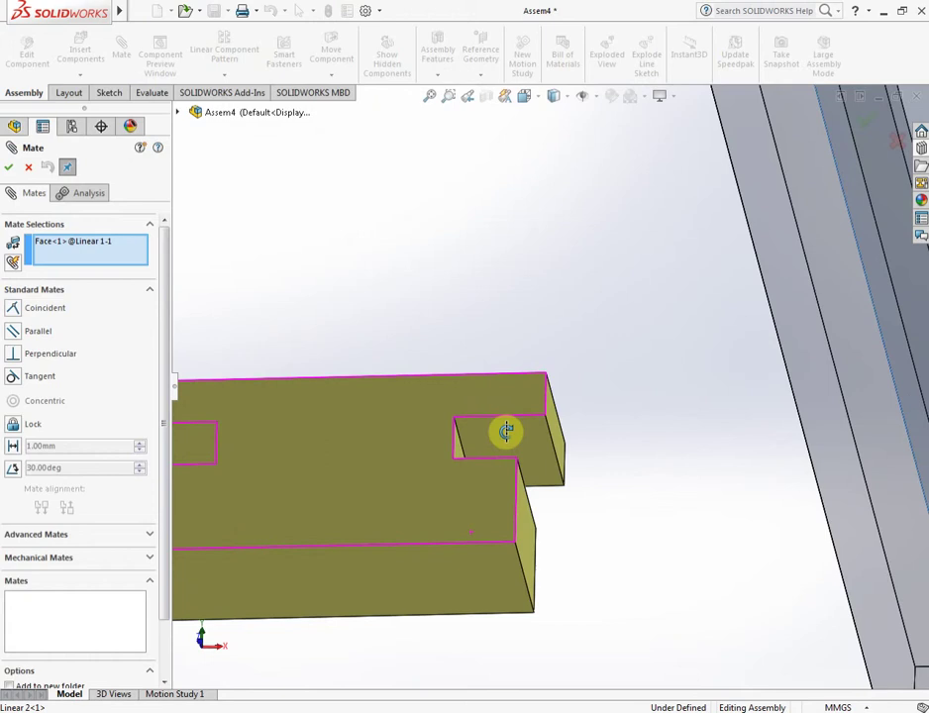
pyautogui.click(436, 591)
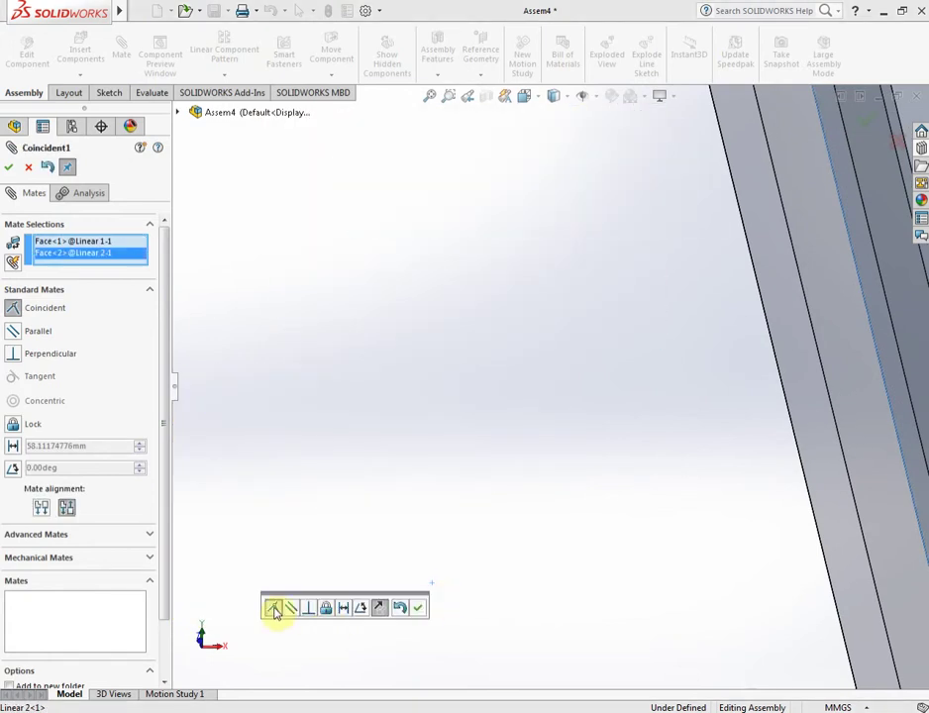
pyautogui.click(418, 609)
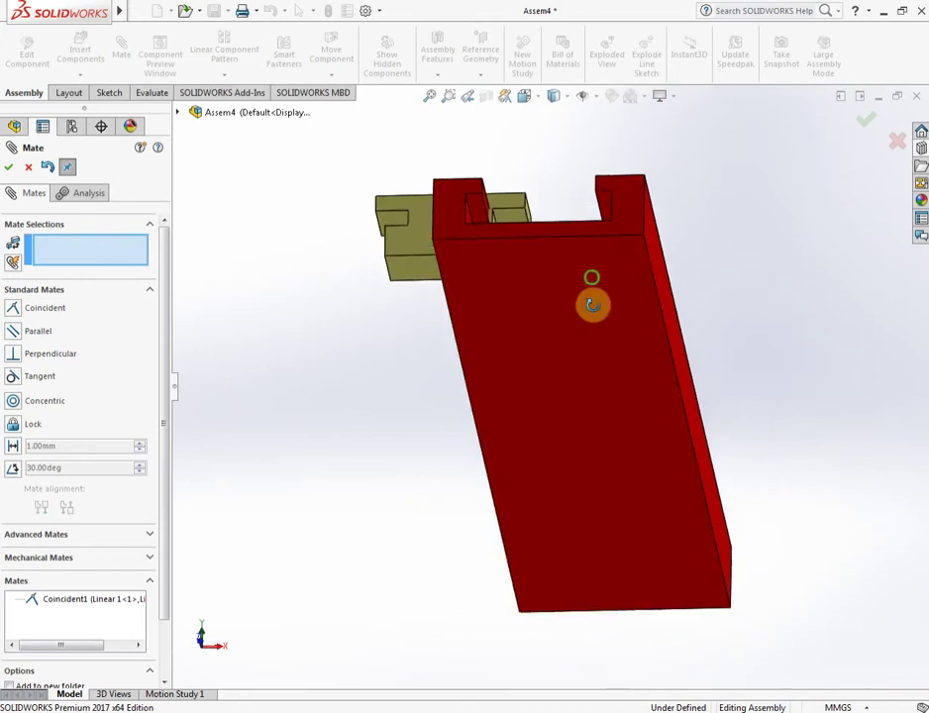
pyautogui.moveTo(589, 356); pyautogui.dragTo(564, 373, button='middle')
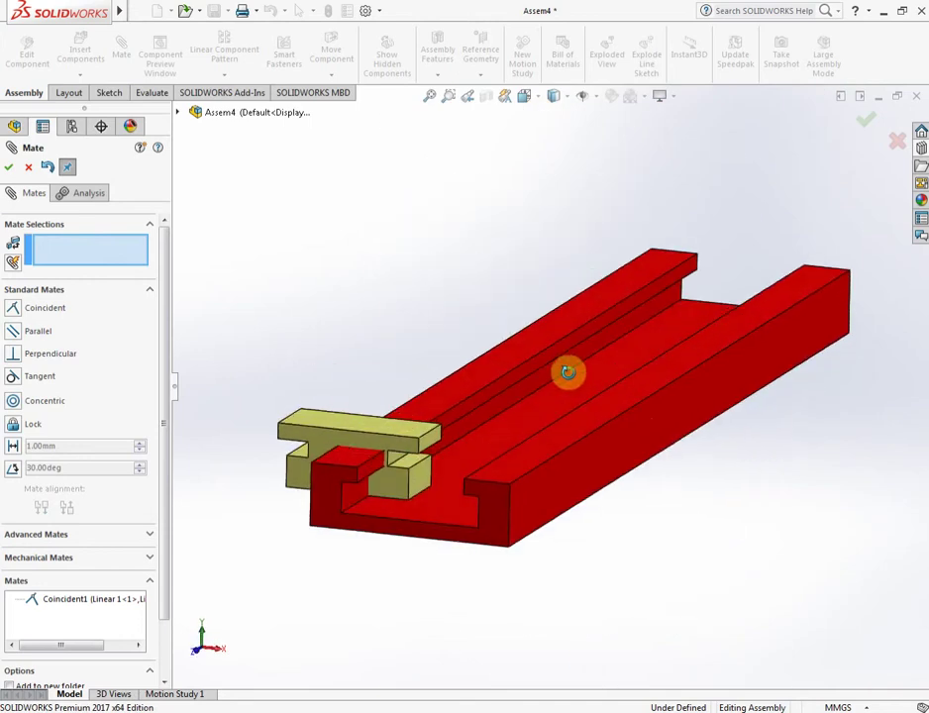
pyautogui.scroll(-3, 415, 498)
pyautogui.scroll(-2, 418, 482)
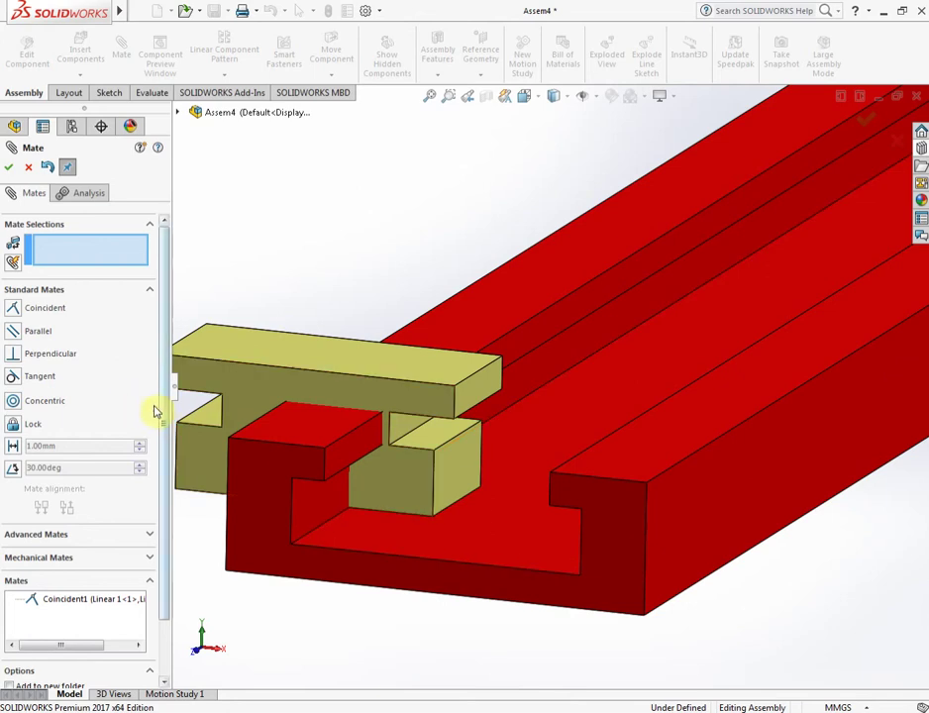
# Add a Width mate using both slot walls and both slider side faces.
pyautogui.click(84, 289)
pyautogui.click(43, 315)
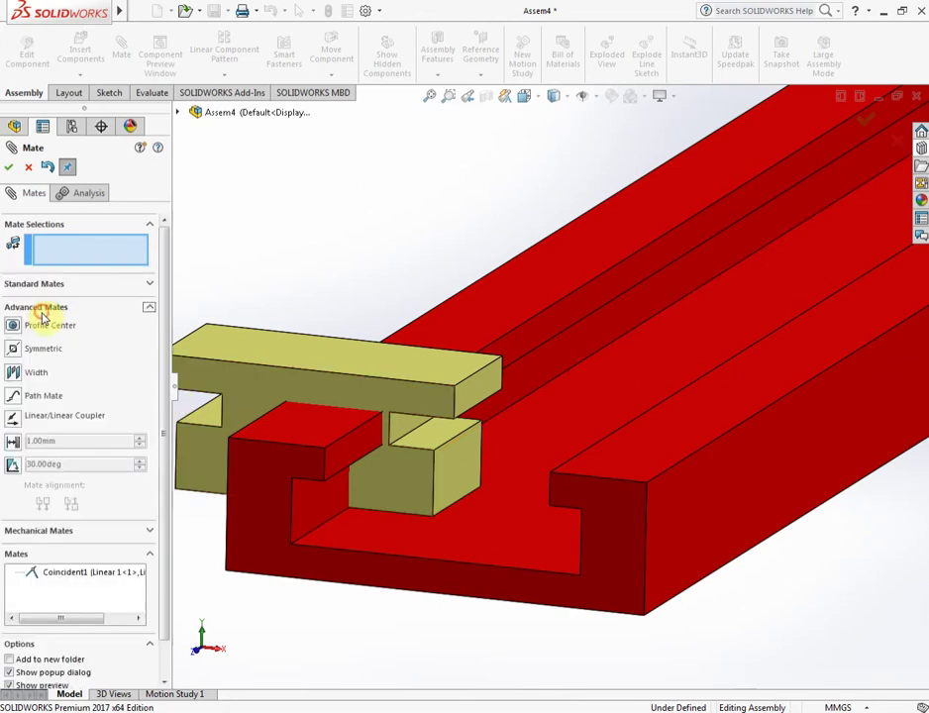
pyautogui.click(14, 373)
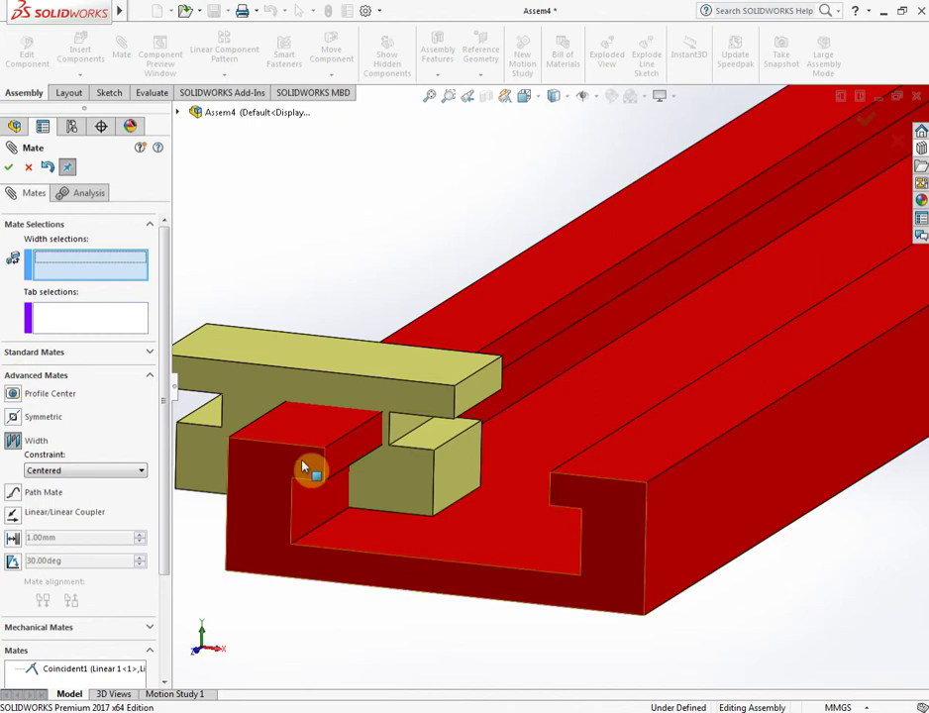
pyautogui.click(326, 507)
pyautogui.moveTo(462, 533); pyautogui.dragTo(575, 507, button='middle')
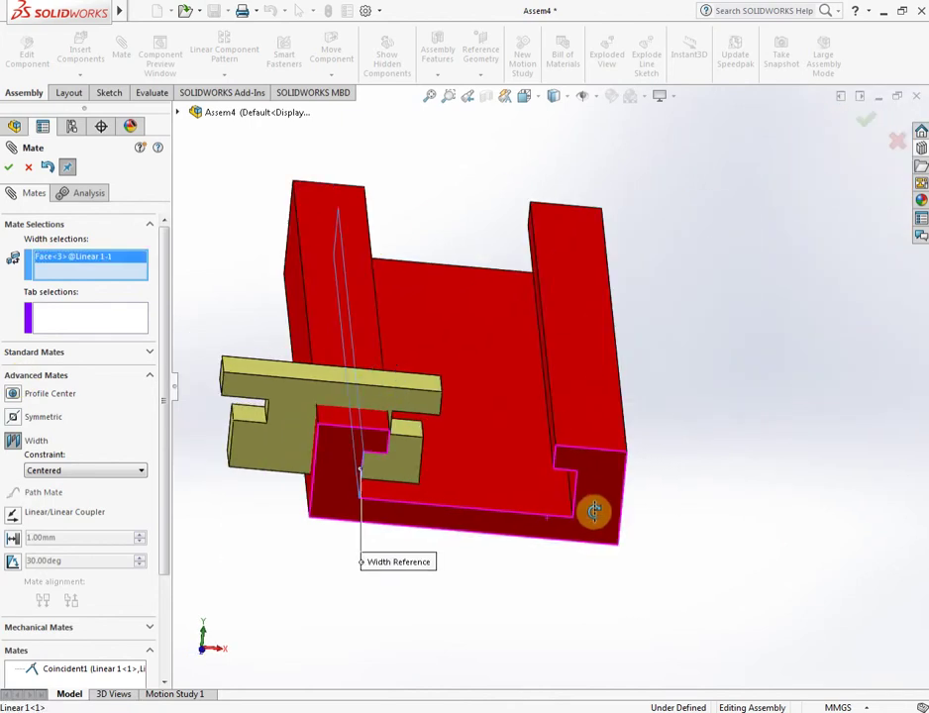
pyautogui.click(556, 500)
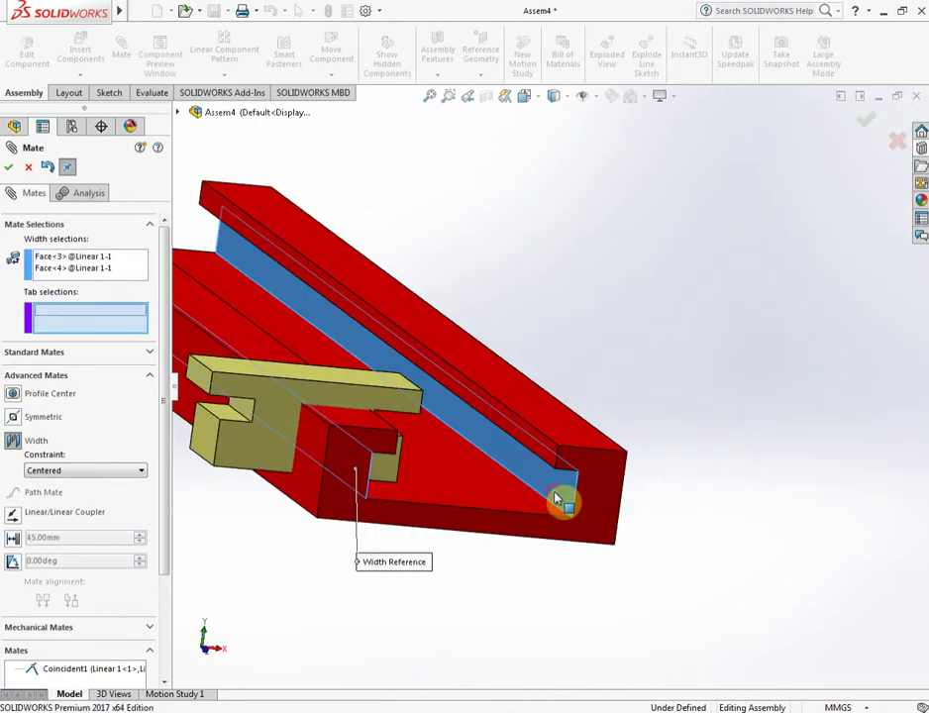
pyautogui.click(201, 440)
pyautogui.moveTo(353, 441); pyautogui.dragTo(299, 440, button='middle')
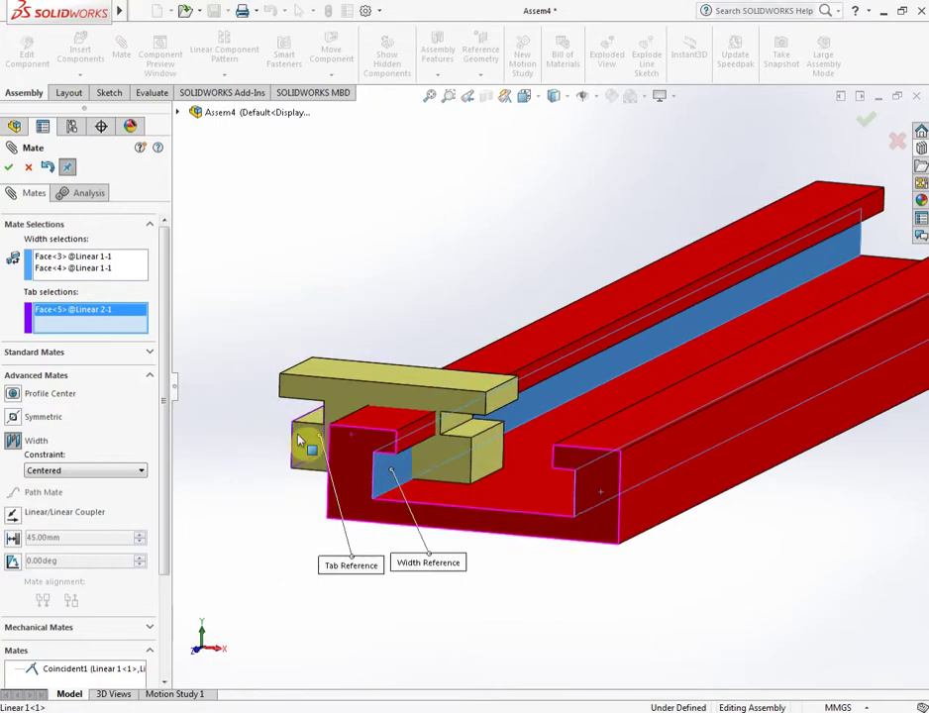
pyautogui.click(490, 467)
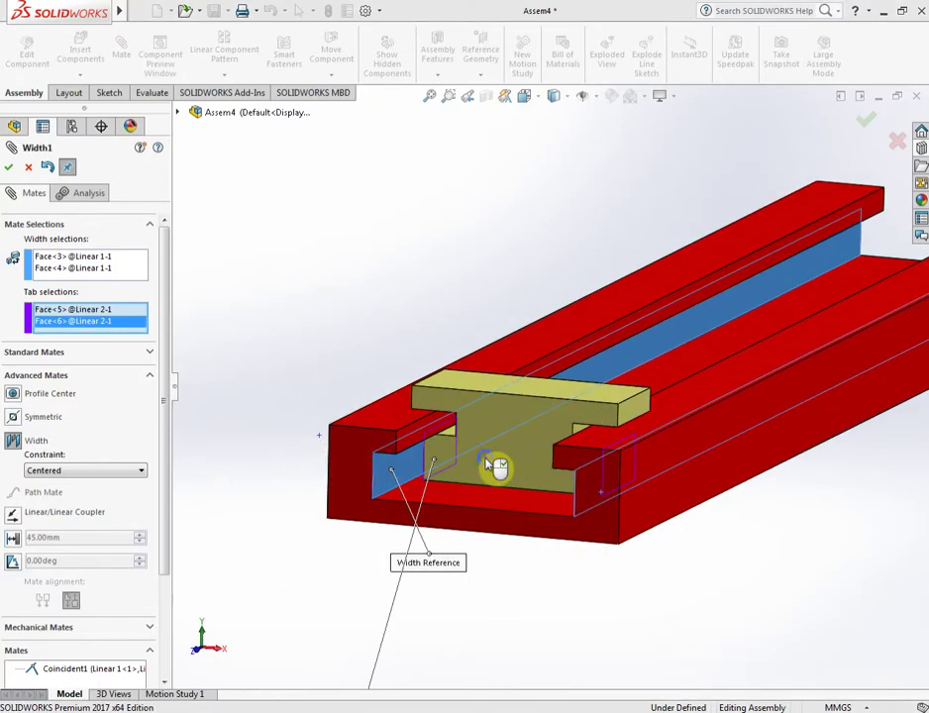
pyautogui.press('Return')
# Slide the centred slider toward the rail's front end and close mate editing.
pyautogui.moveTo(517, 482); pyautogui.dragTo(607, 446, button='middle')
pyautogui.scroll(-3, 556, 361)
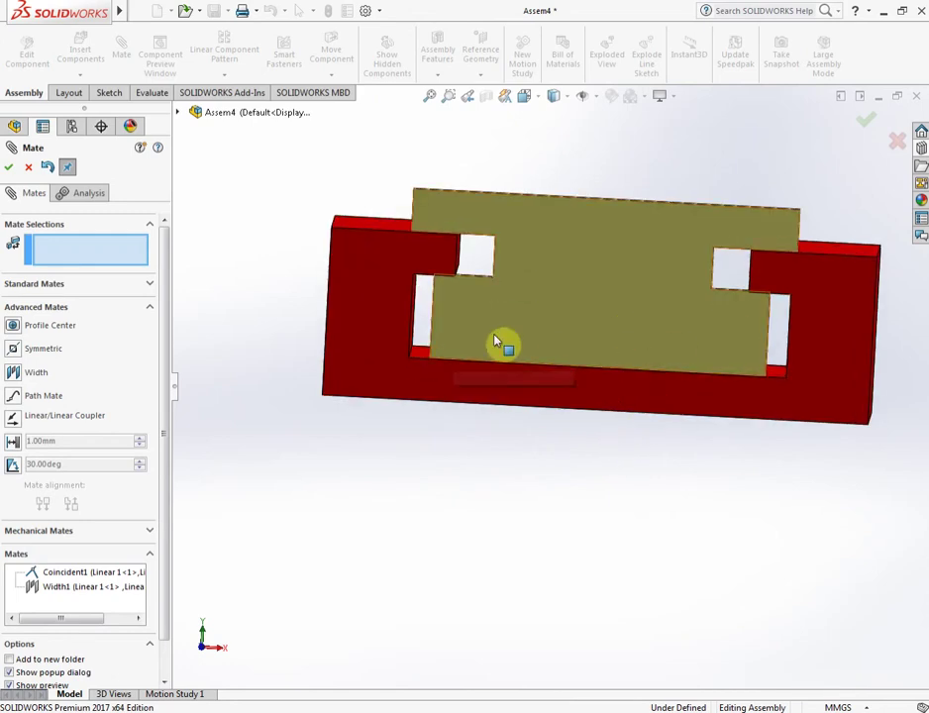
pyautogui.scroll(3, 560, 394)
pyautogui.moveTo(700, 315); pyautogui.dragTo(638, 316, button='middle')
pyautogui.scroll(-1, 432, 412)
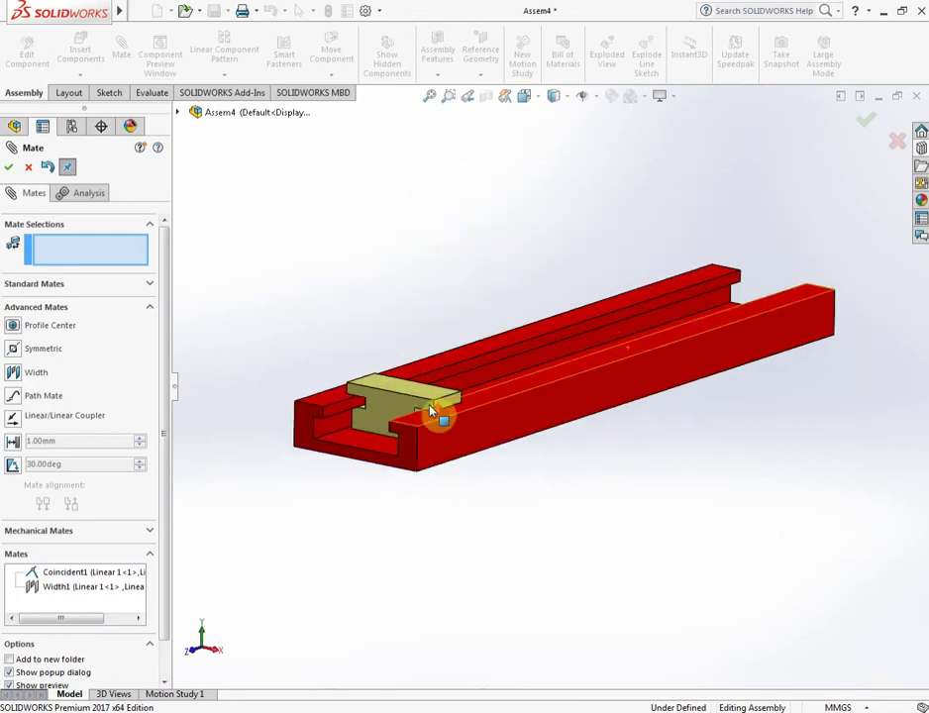
pyautogui.scroll(-2, 432, 412)
pyautogui.scroll(-2, 435, 442)
pyautogui.scroll(-2, 440, 421)
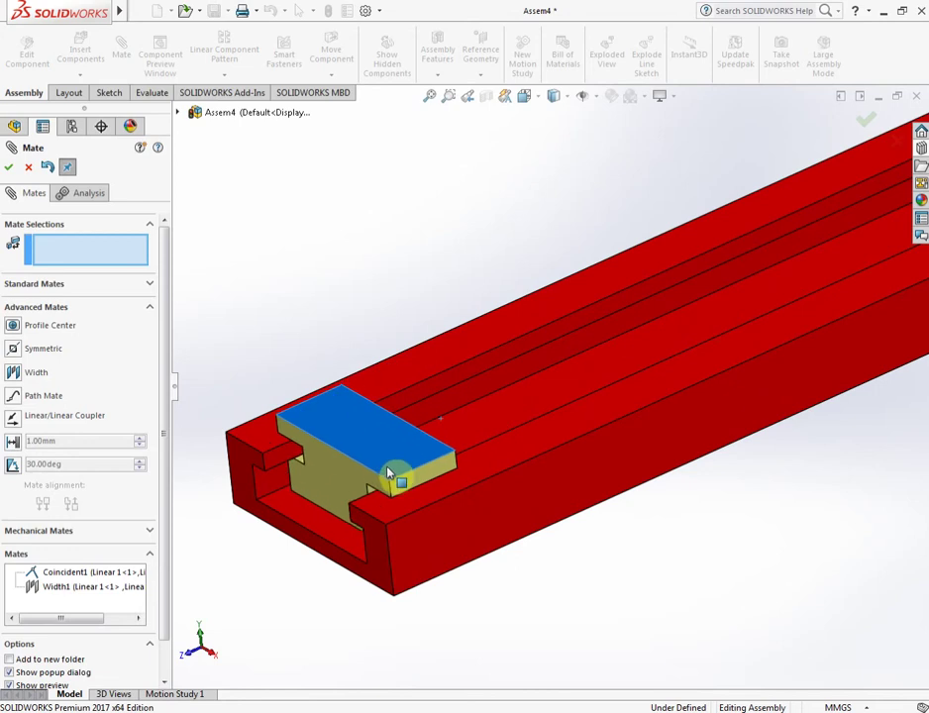
pyautogui.moveTo(389, 474); pyautogui.dragTo(379, 489)
pyautogui.press('Escape')
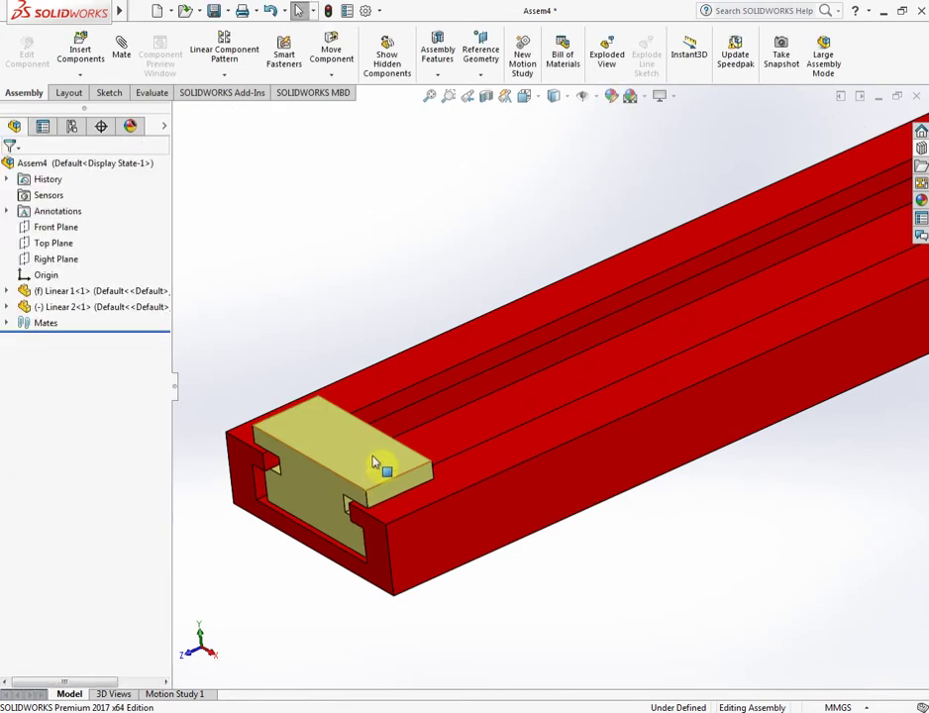
# Add a second copy of the yellow slider and pull it clear of the rail.
pyautogui.moveTo(321, 518)
pyautogui.keyDown('ctrl'); pyautogui.mouseDown()
pyautogui.moveTo(269, 535)
pyautogui.moveTo(259, 605)
pyautogui.mouseUp(); pyautogui.keyUp('ctrl')
pyautogui.click(399, 627)
pyautogui.scroll(1, 325, 543)
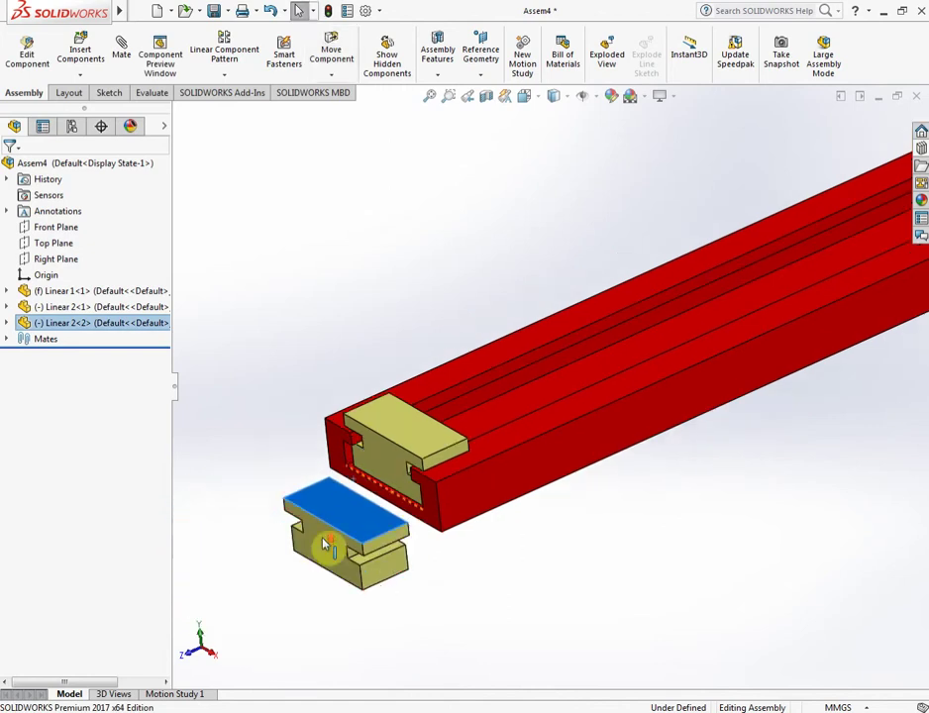
pyautogui.scroll(2, 484, 566)
pyautogui.moveTo(379, 500); pyautogui.dragTo(326, 498)
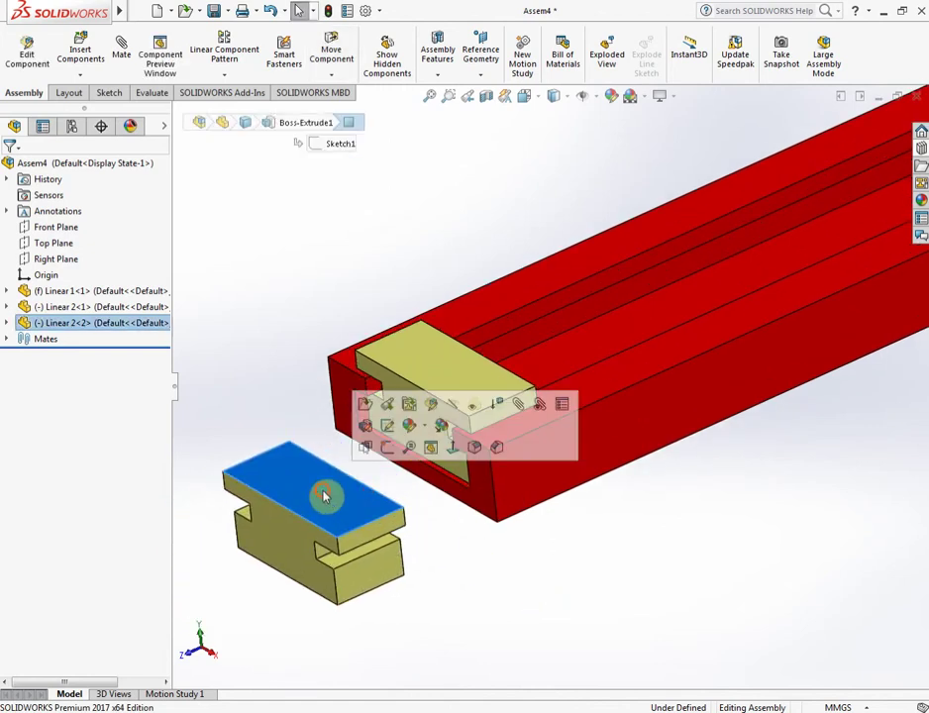
# Mate the copy's top and side faces coincident with the first slider's matching faces.
pyautogui.click(517, 406)
pyautogui.click(448, 375)
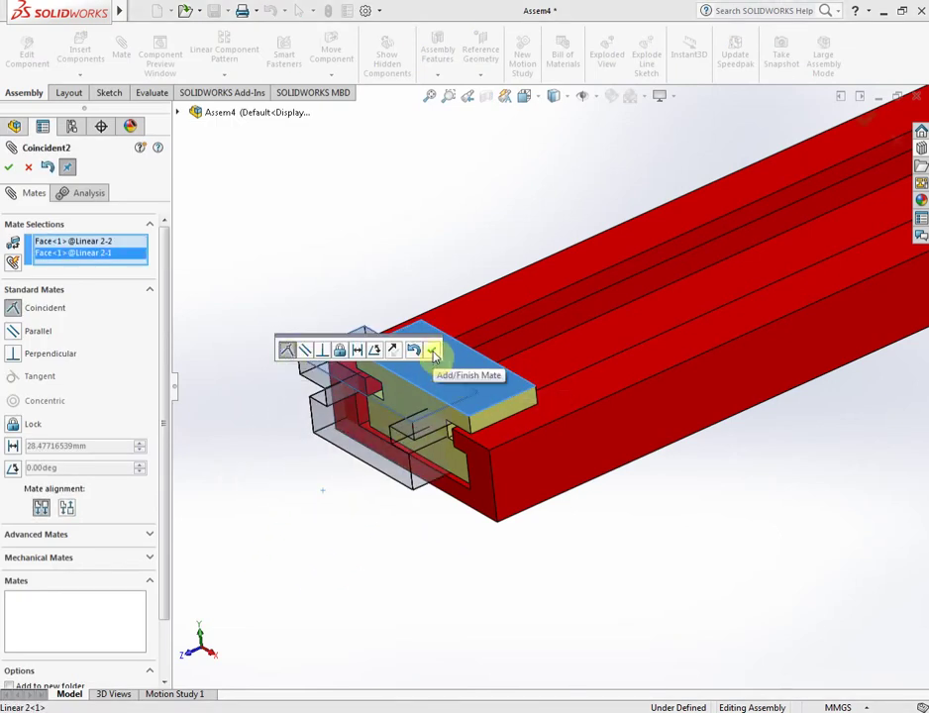
pyautogui.click(433, 353)
pyautogui.click(435, 431)
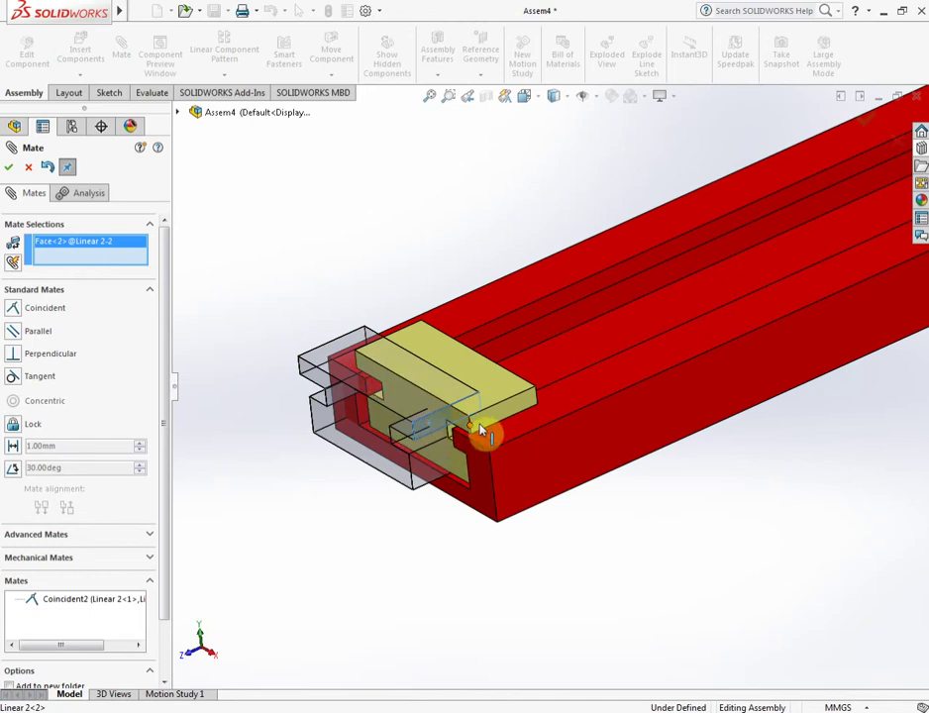
pyautogui.click(504, 427)
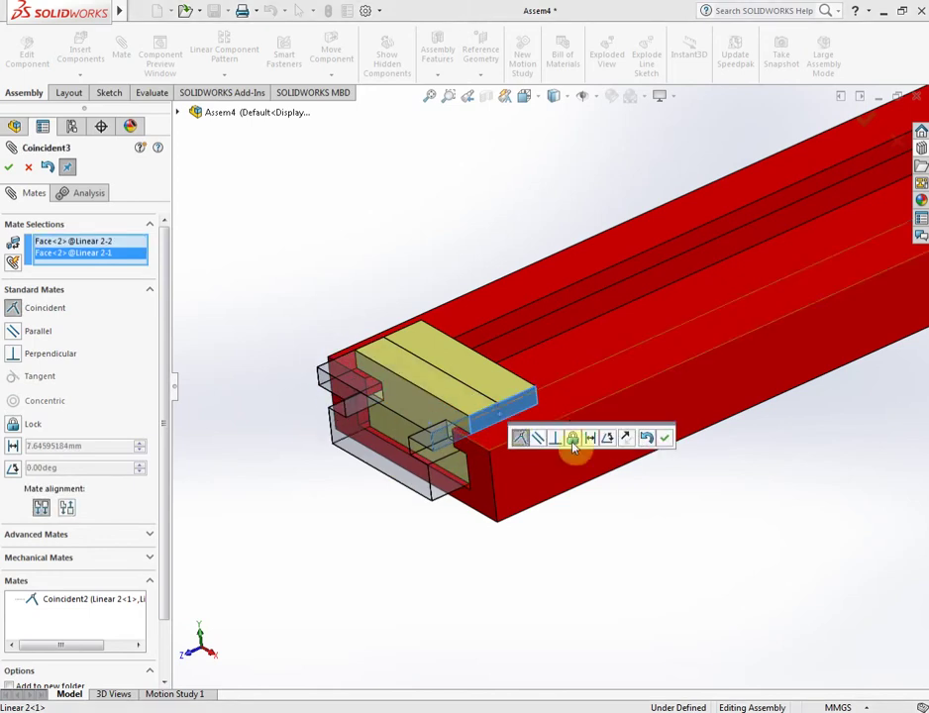
pyautogui.click(663, 438)
pyautogui.moveTo(421, 425); pyautogui.dragTo(531, 349)
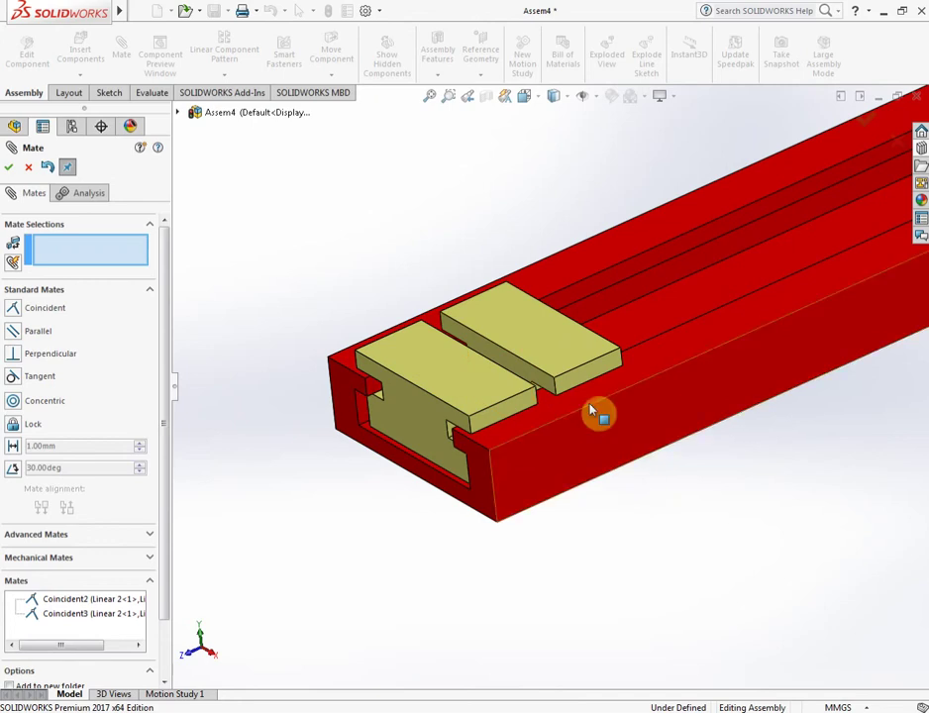
# Mate the first slider's end face coincident with the rail's end face, creating Coincident4.
pyautogui.scroll(-2, 599, 415)
pyautogui.scroll(-3, 497, 429)
pyautogui.scroll(-3, 425, 429)
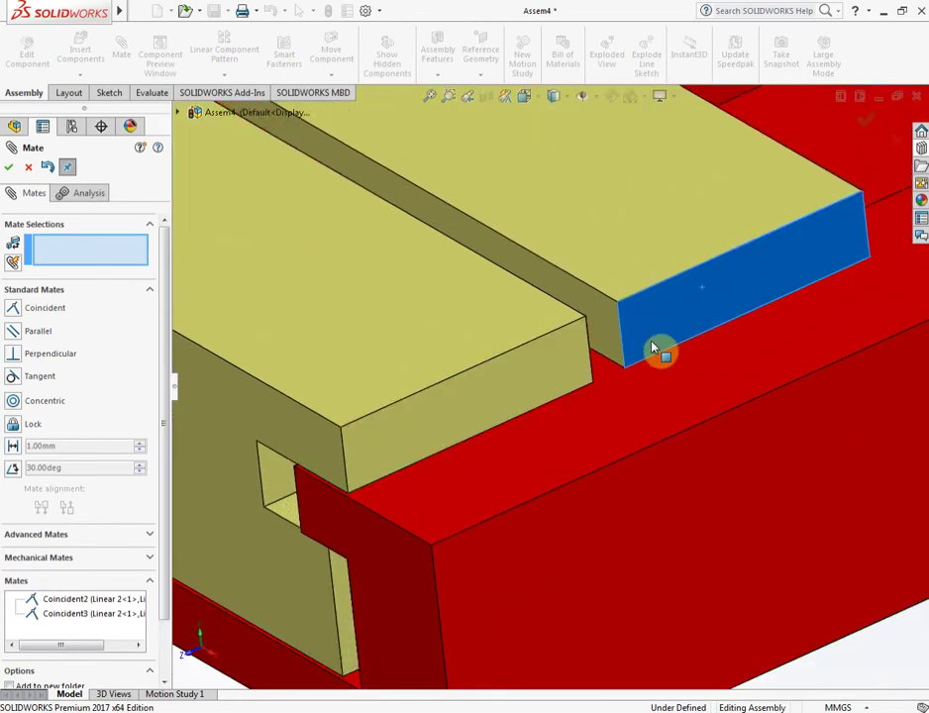
pyautogui.scroll(-3, 327, 510)
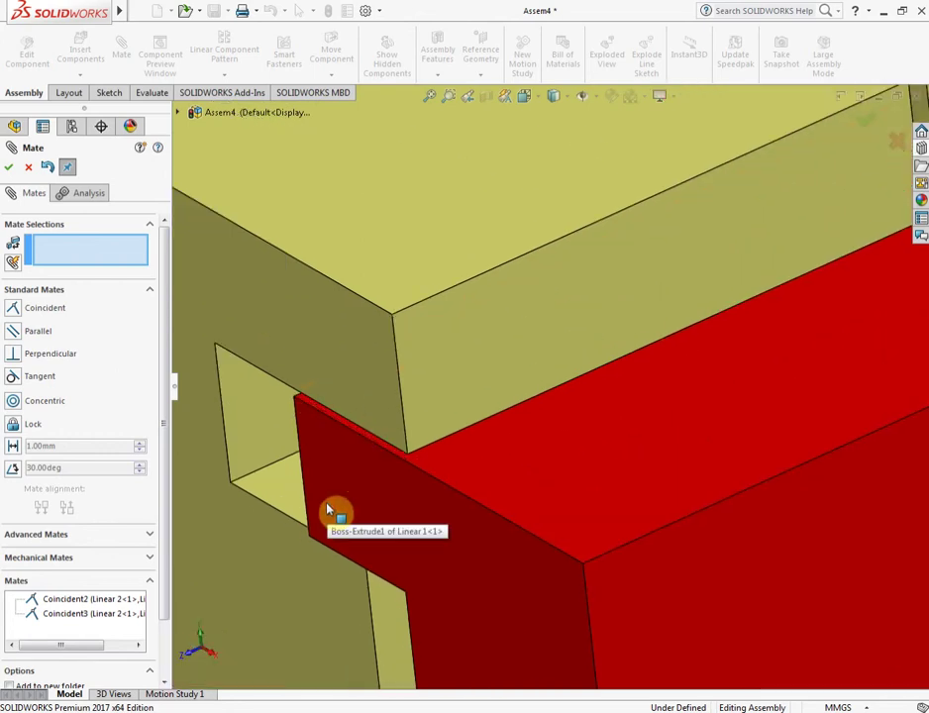
pyautogui.click(358, 507)
pyautogui.click(344, 355)
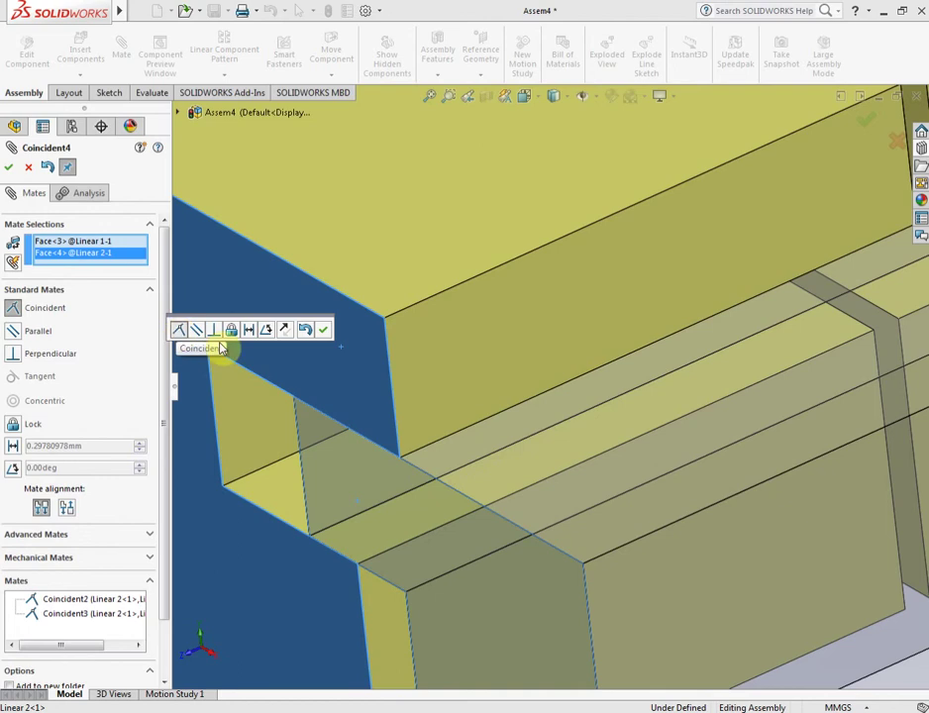
pyautogui.click(323, 329)
# Delete the Coincident4 mate from the Mates folder.
pyautogui.press('Escape')
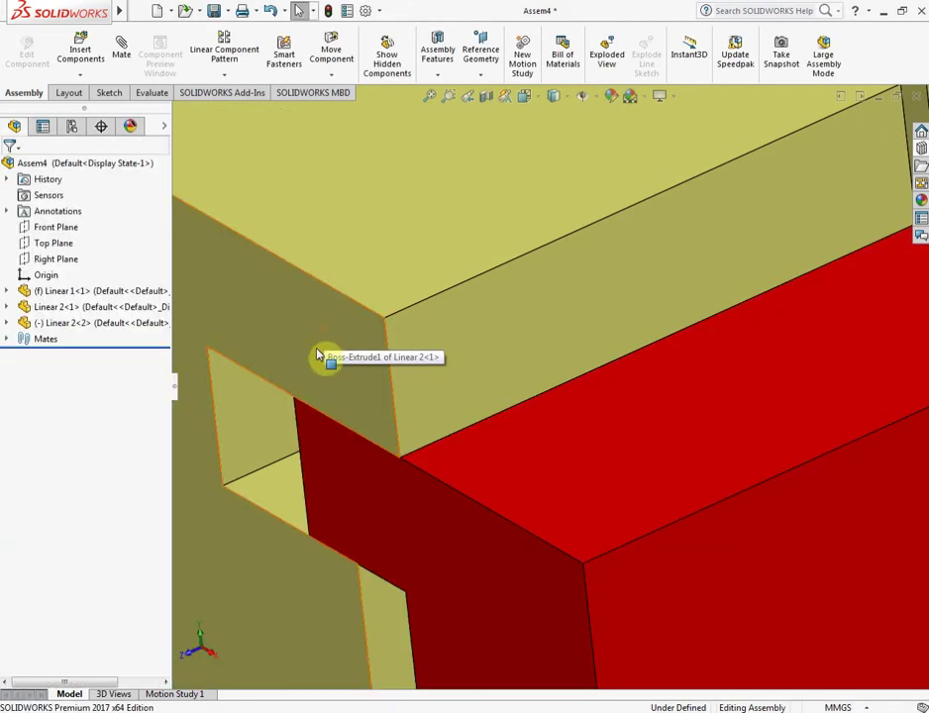
pyautogui.scroll(3, 334, 349)
pyautogui.click(8, 339)
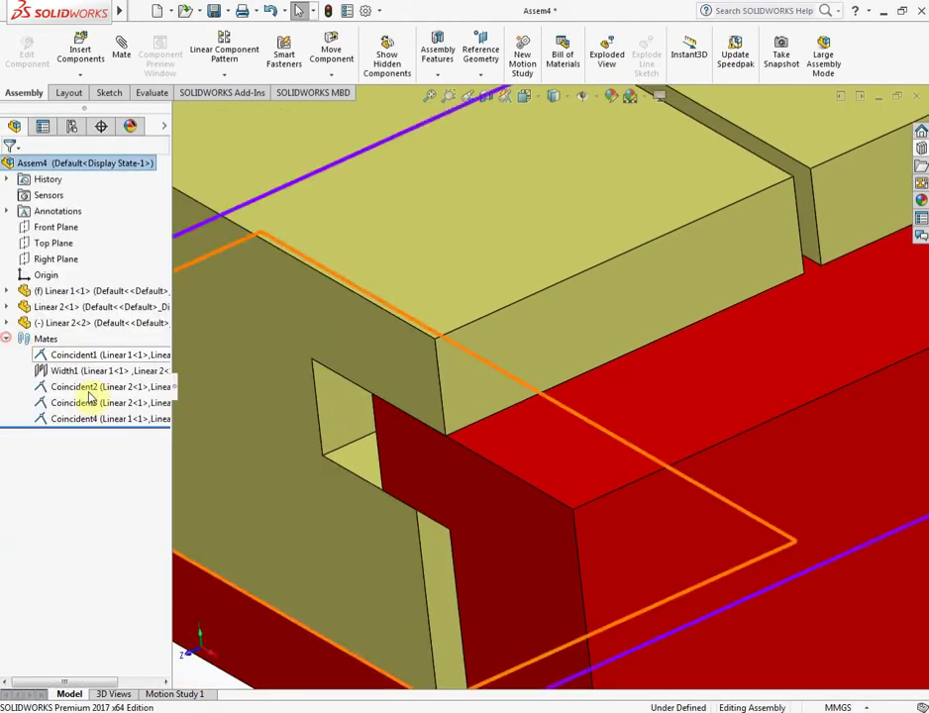
pyautogui.click(86, 420)
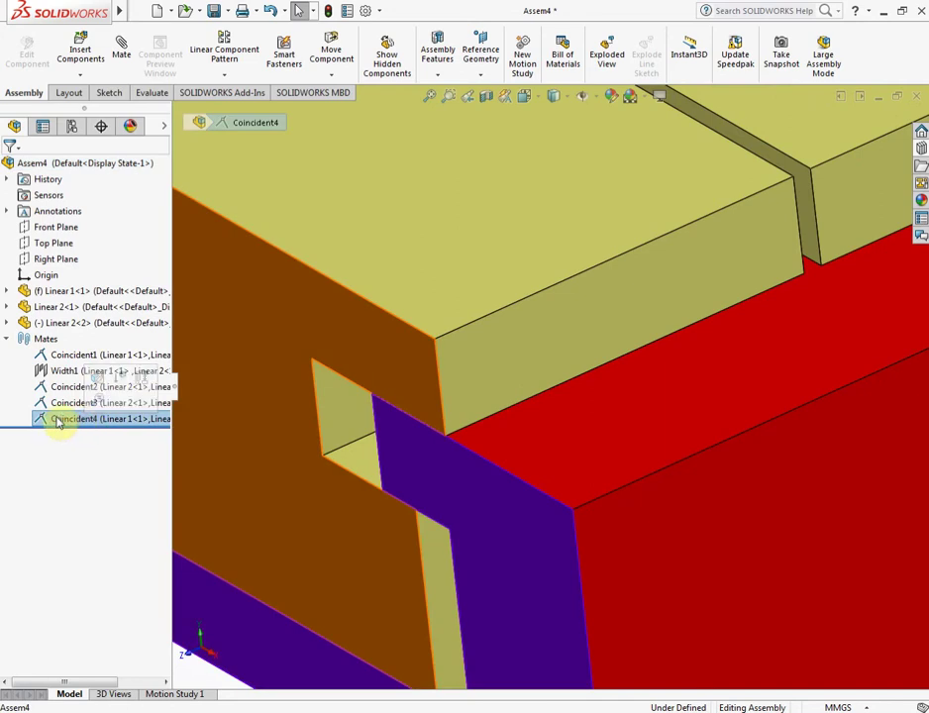
pyautogui.rightClick(79, 426)
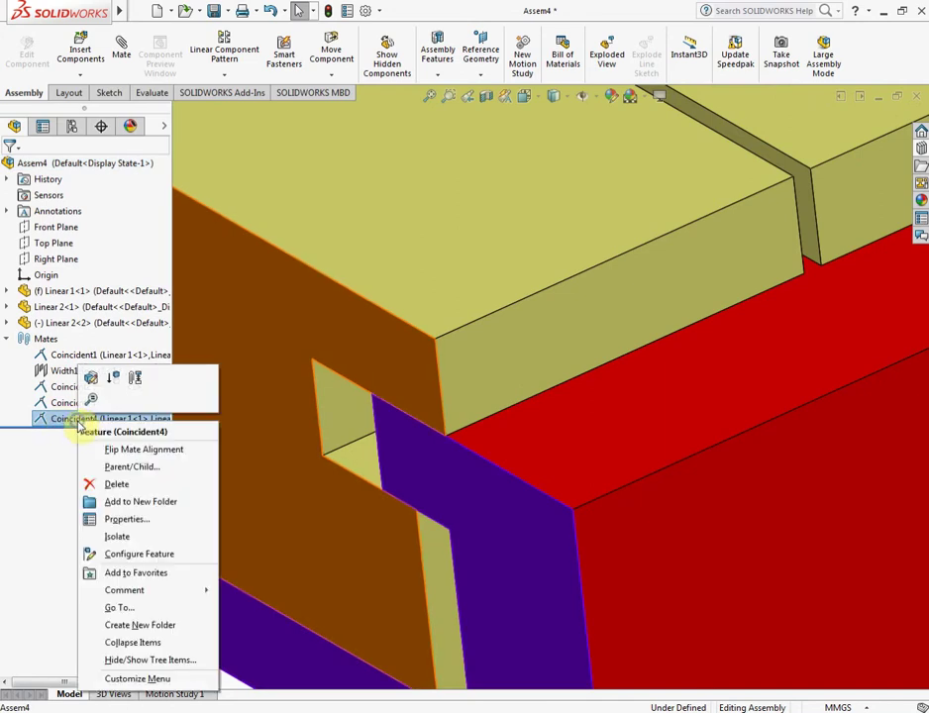
pyautogui.click(117, 484)
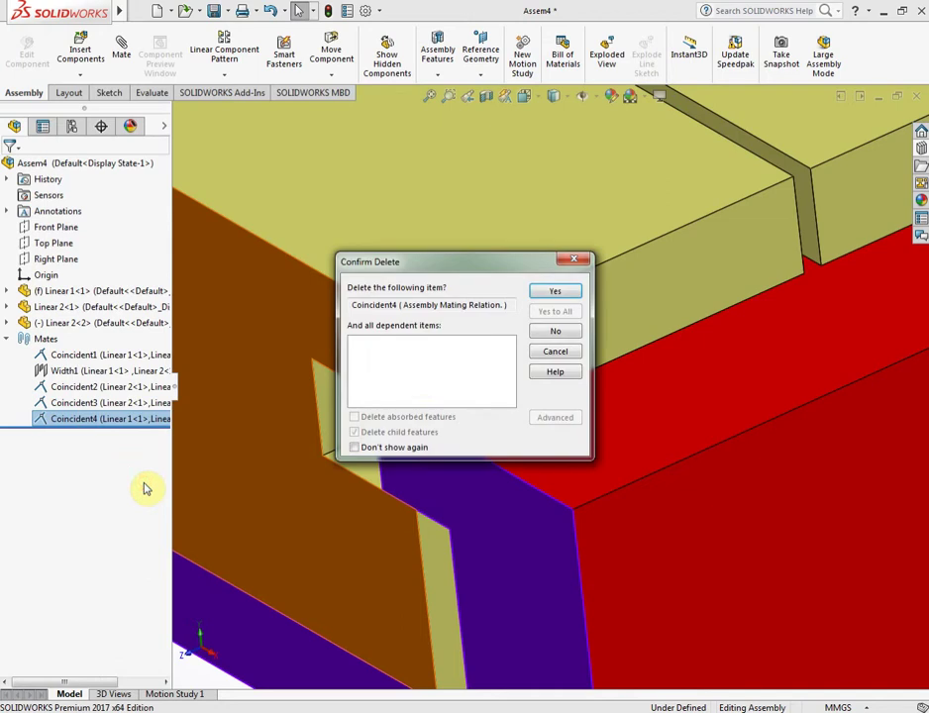
pyautogui.click(553, 294)
# Rotate the view toward the butted sliders, trying face selections before clearing them.
pyautogui.scroll(3, 549, 327)
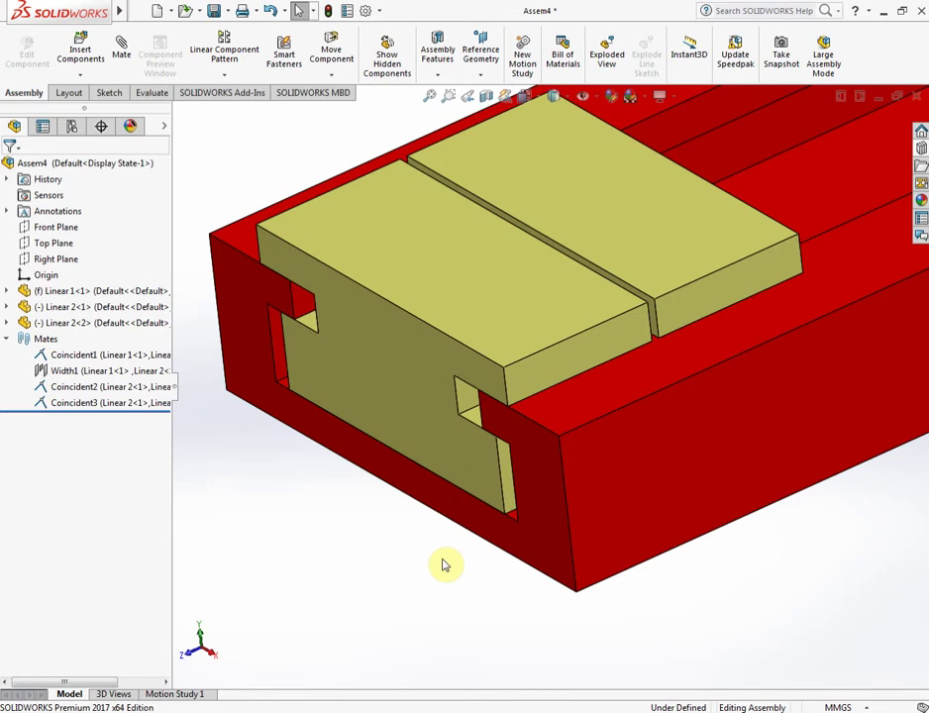
pyautogui.scroll(3, 554, 535)
pyautogui.scroll(3, 728, 445)
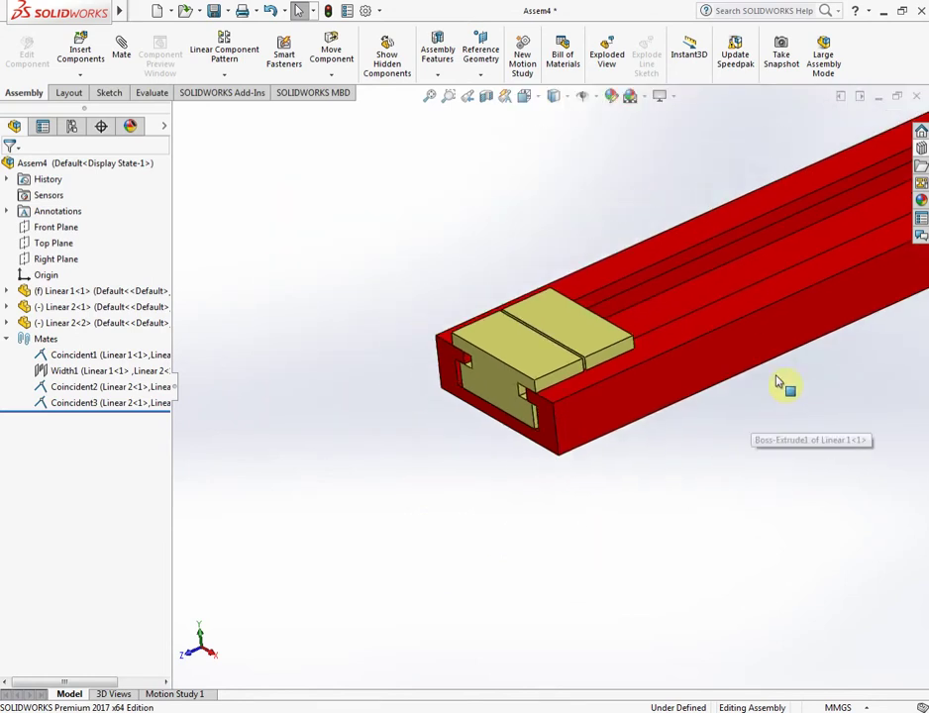
pyautogui.scroll(2, 781, 366)
pyautogui.scroll(-2, 694, 371)
pyautogui.moveTo(611, 391)
pyautogui.mouseDown(button='middle')
pyautogui.moveTo(512, 415)
pyautogui.moveTo(436, 383)
pyautogui.mouseUp(button='middle')
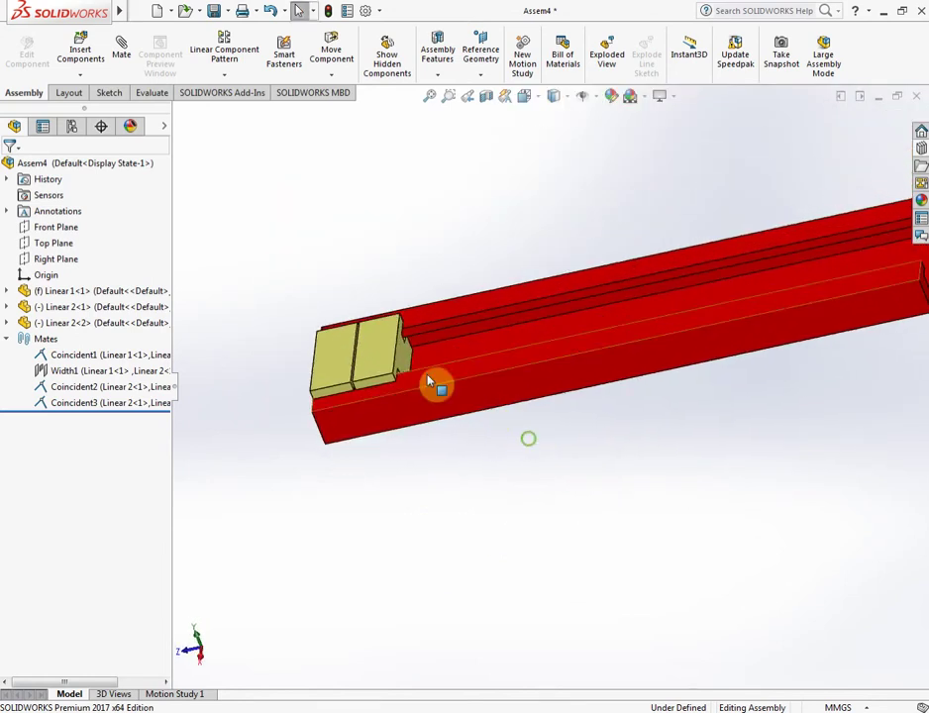
pyautogui.click(345, 363)
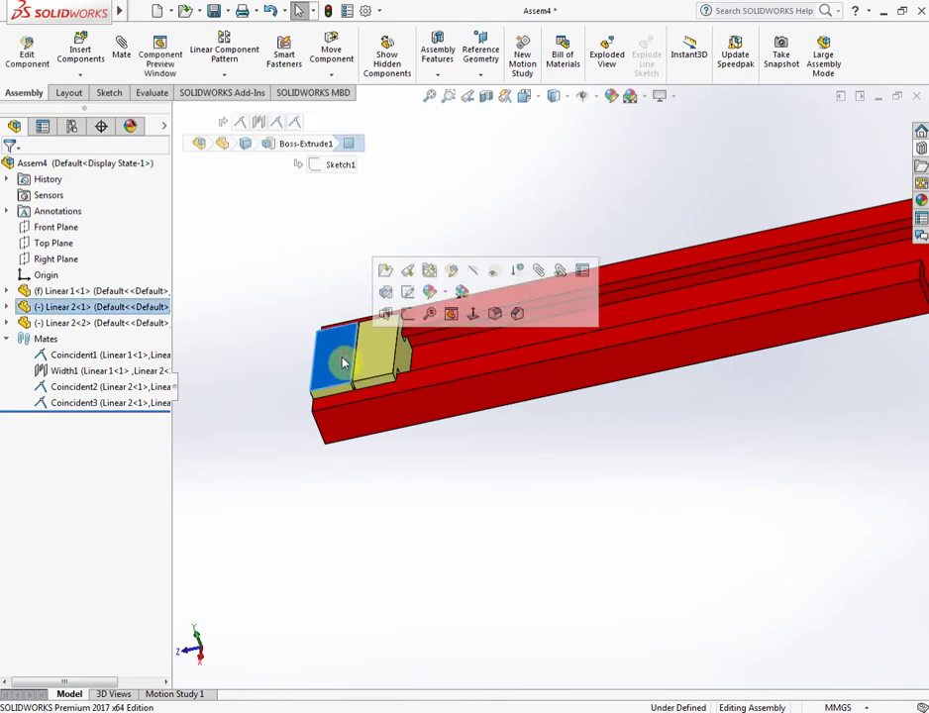
pyautogui.click(382, 366)
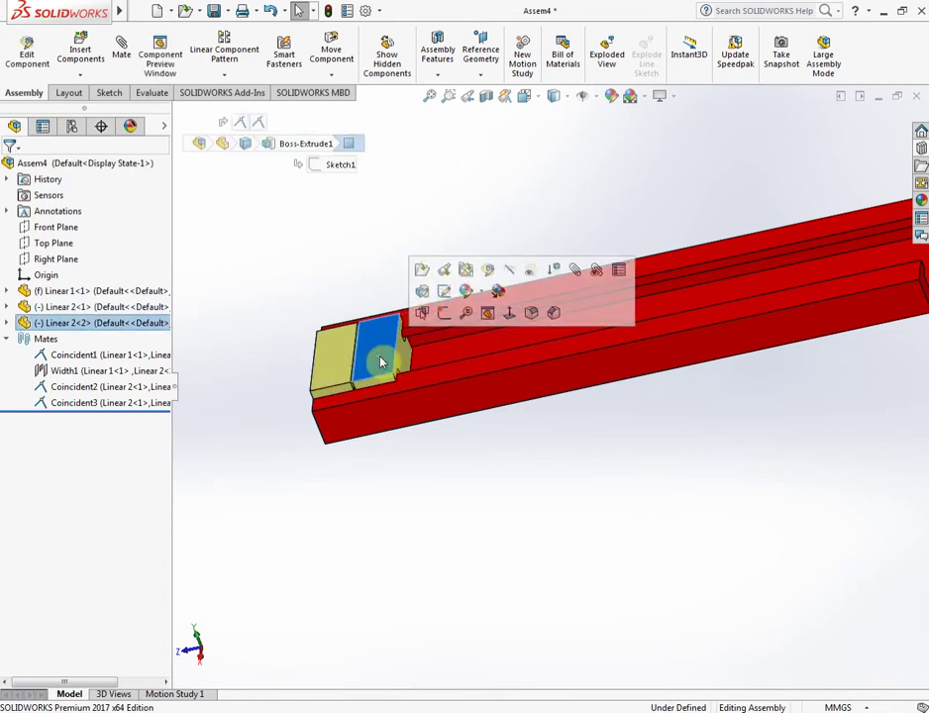
pyautogui.click(450, 461)
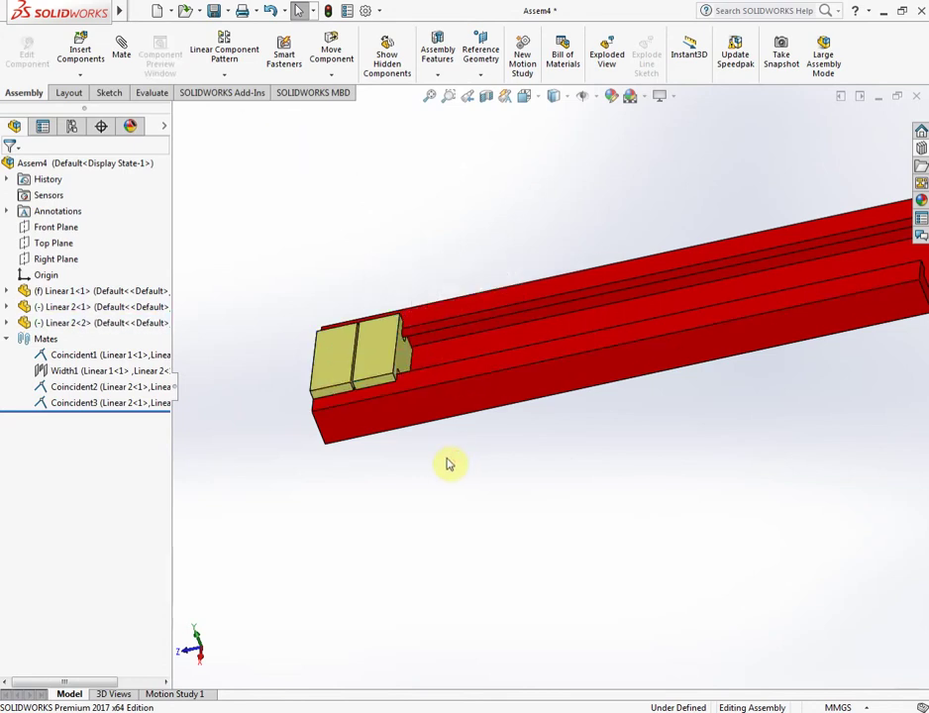
pyautogui.scroll(-2, 389, 346)
pyautogui.scroll(-2, 388, 347)
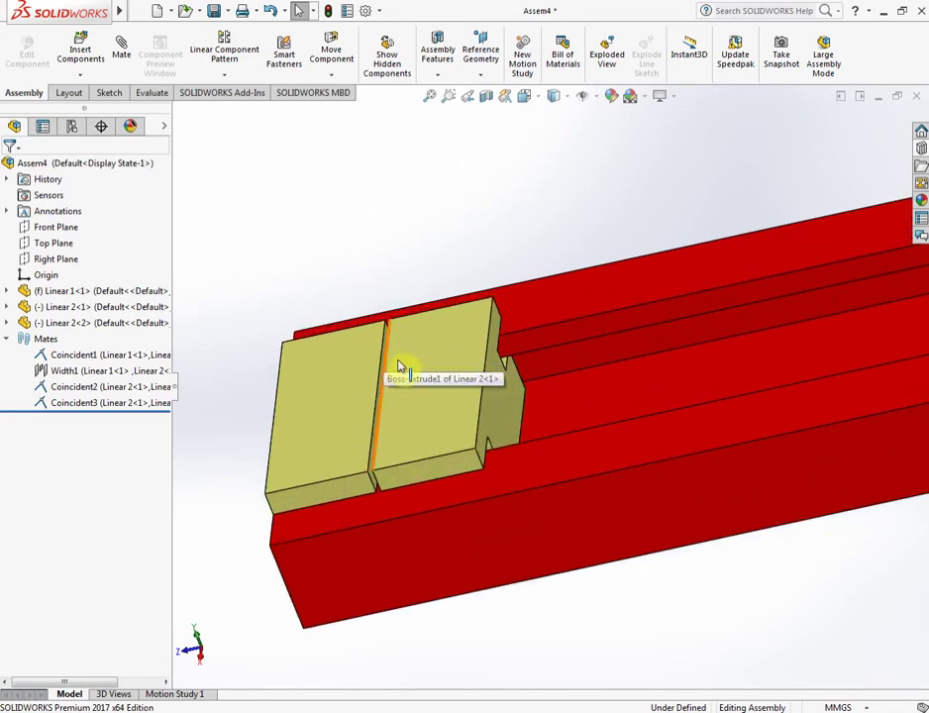
# Choose the Linear/Linear Coupler type under Advanced Mates.
pyautogui.click(123, 52)
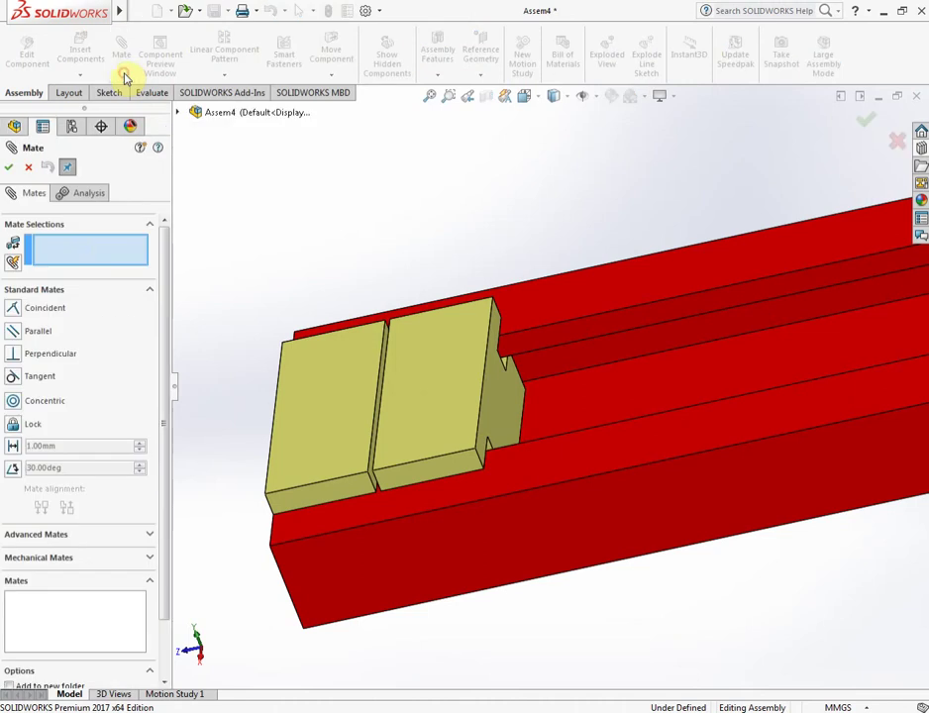
pyautogui.click(64, 288)
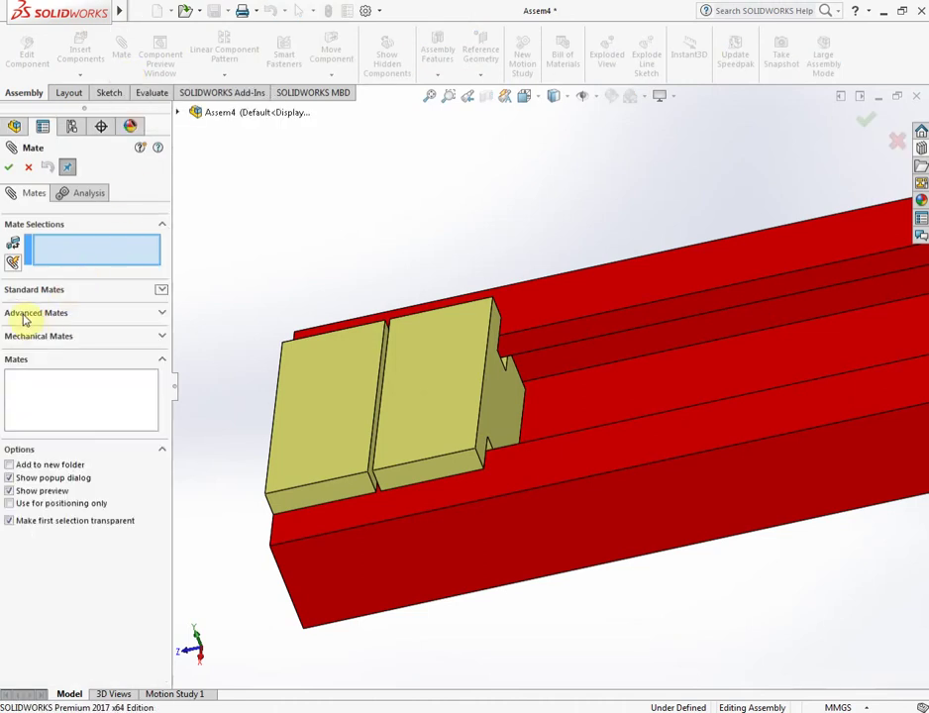
pyautogui.click(24, 318)
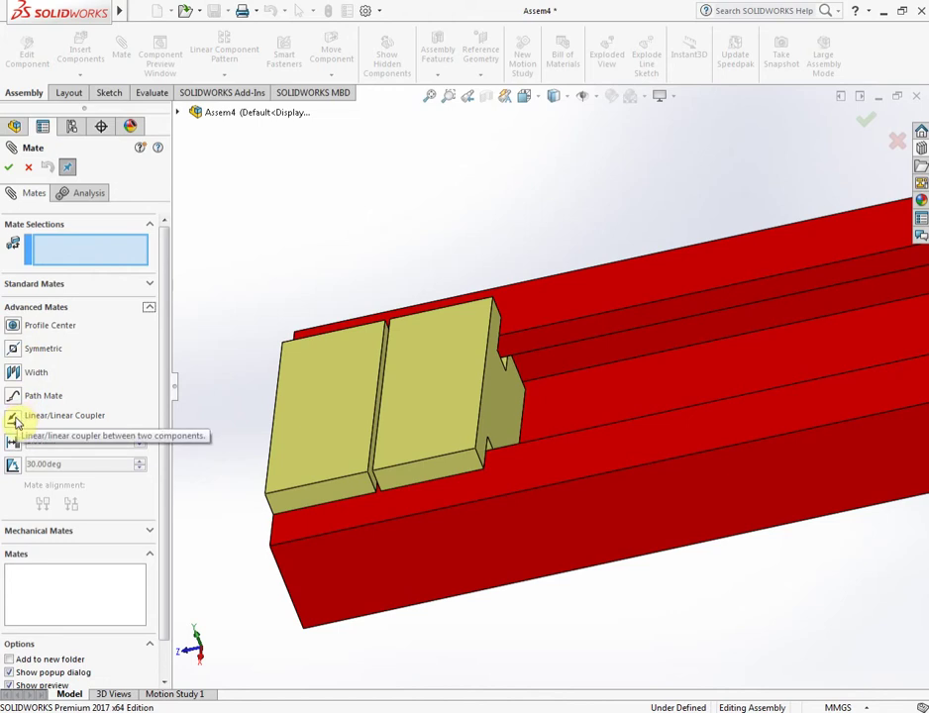
pyautogui.click(15, 420)
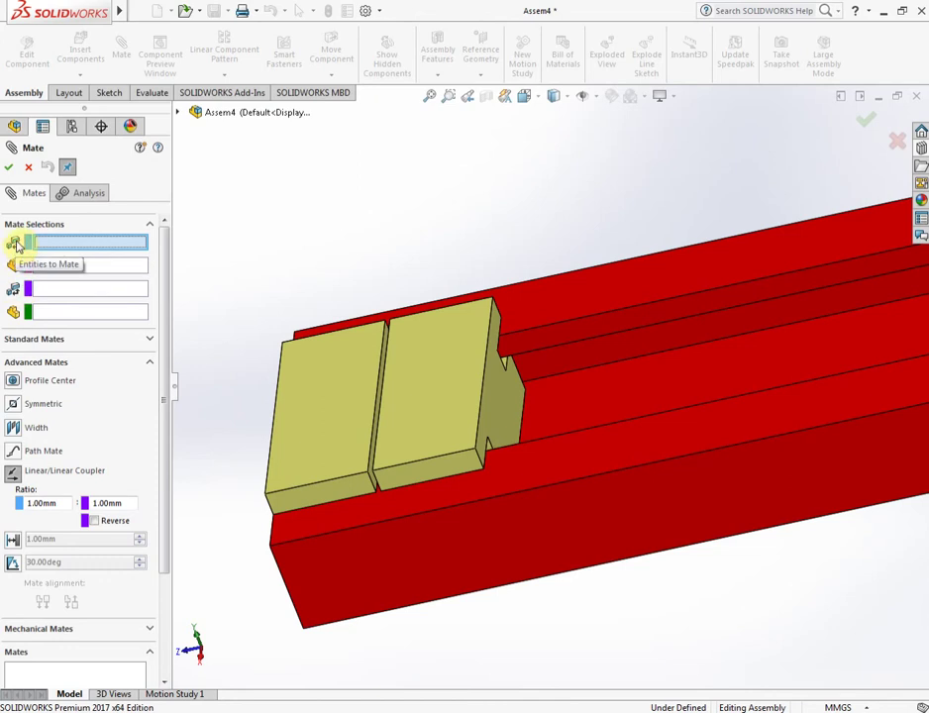
pyautogui.scroll(-3, 373, 406)
pyautogui.scroll(-3, 384, 441)
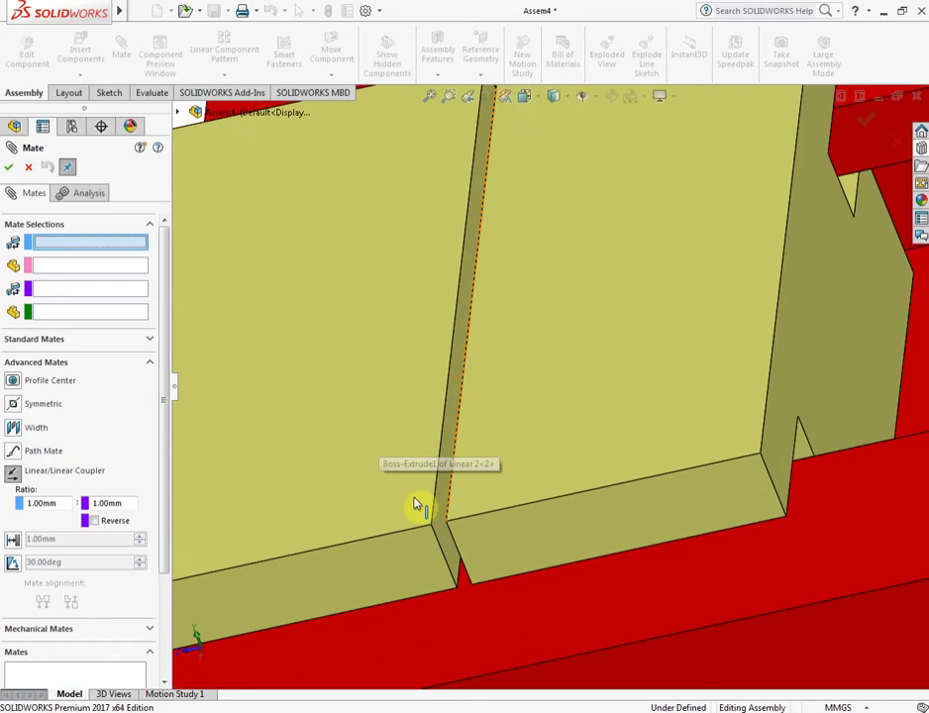
pyautogui.scroll(-2, 419, 506)
pyautogui.scroll(1, 441, 535)
# Couple faces of the two sliders at a 1.00mm to 2.00mm ratio and apply.
pyautogui.click(442, 534)
pyautogui.scroll(3, 442, 534)
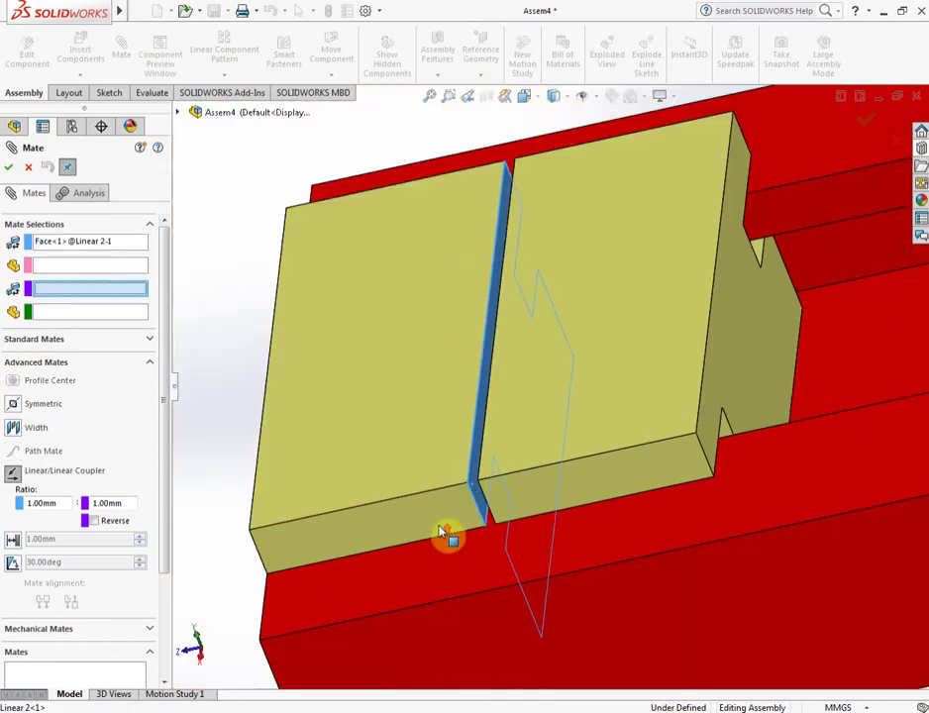
pyautogui.click(730, 386)
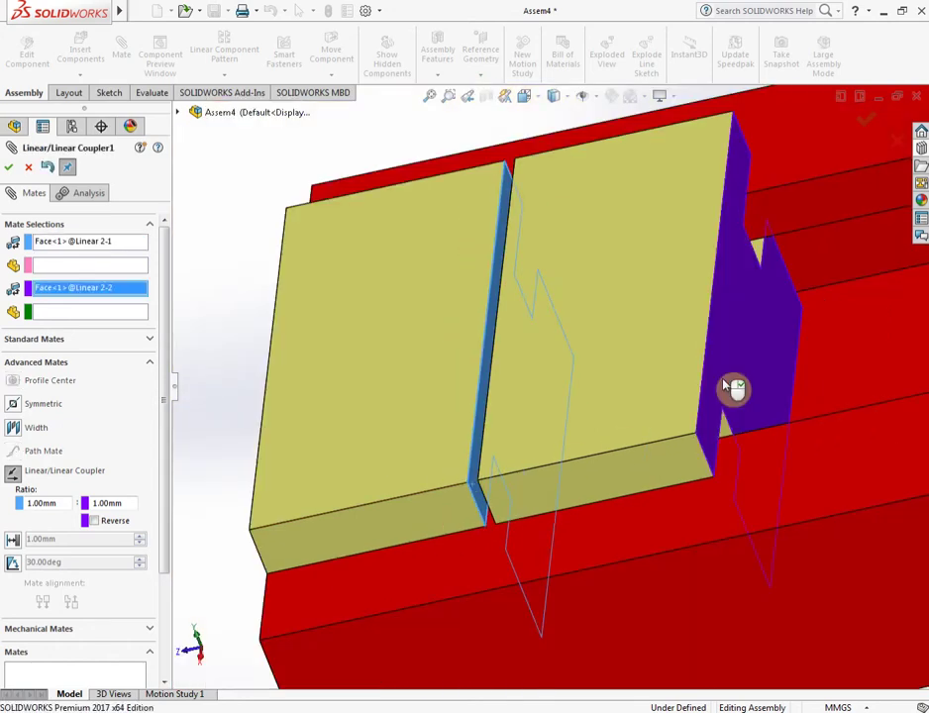
pyautogui.scroll(1, 634, 389)
pyautogui.scroll(3, 635, 389)
pyautogui.scroll(1, 445, 401)
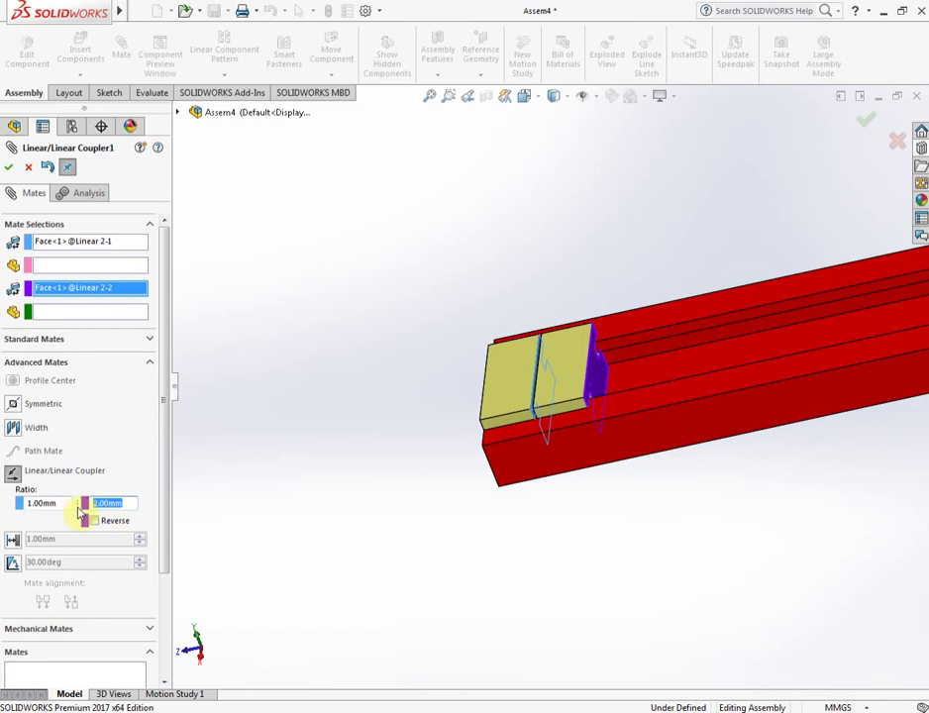
pyautogui.click(7, 169)
pyautogui.click(7, 170)
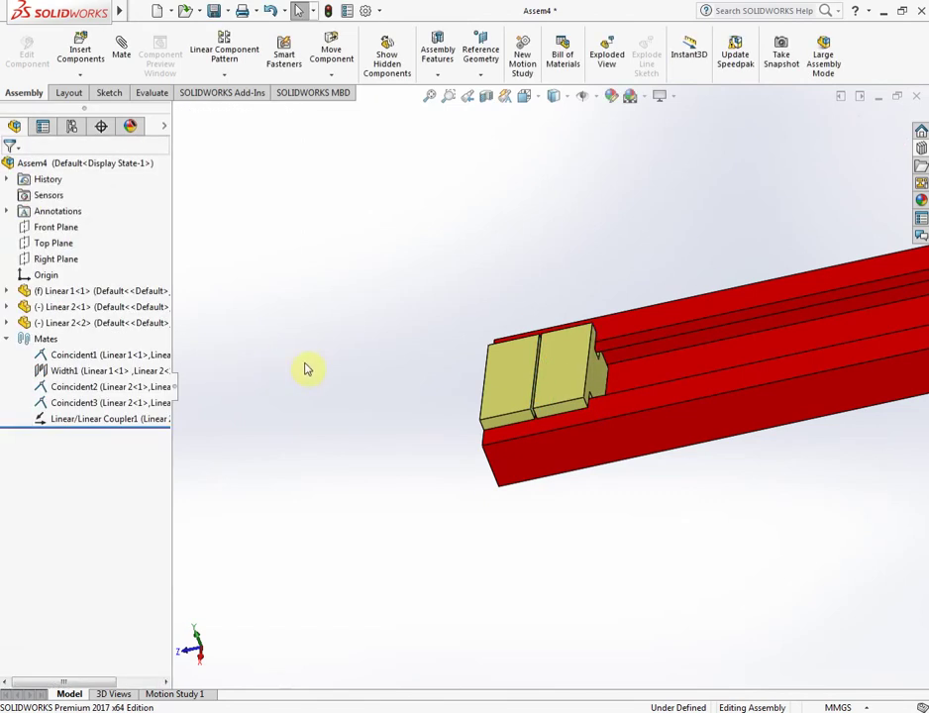
# Zoom to fit and drag Linear 2<1> along the rail, with the second slider moving twice as far.
pyautogui.press('f')
pyautogui.click(257, 450)
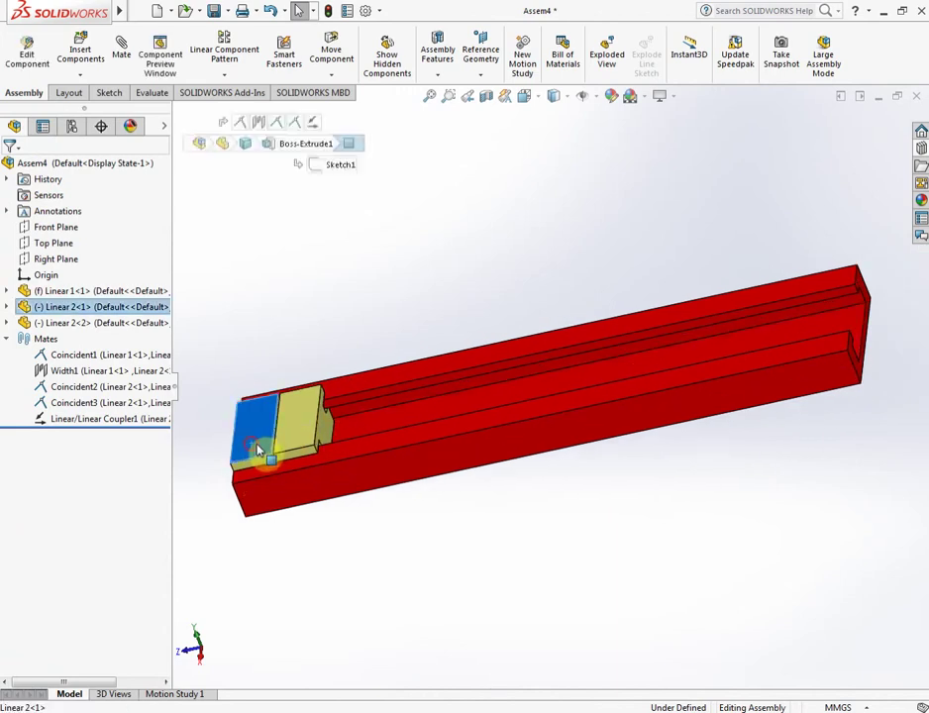
pyautogui.moveTo(258, 450)
pyautogui.mouseDown()
pyautogui.moveTo(344, 455)
pyautogui.moveTo(708, 384)
pyautogui.moveTo(380, 406)
pyautogui.moveTo(268, 472)
pyautogui.mouseUp()
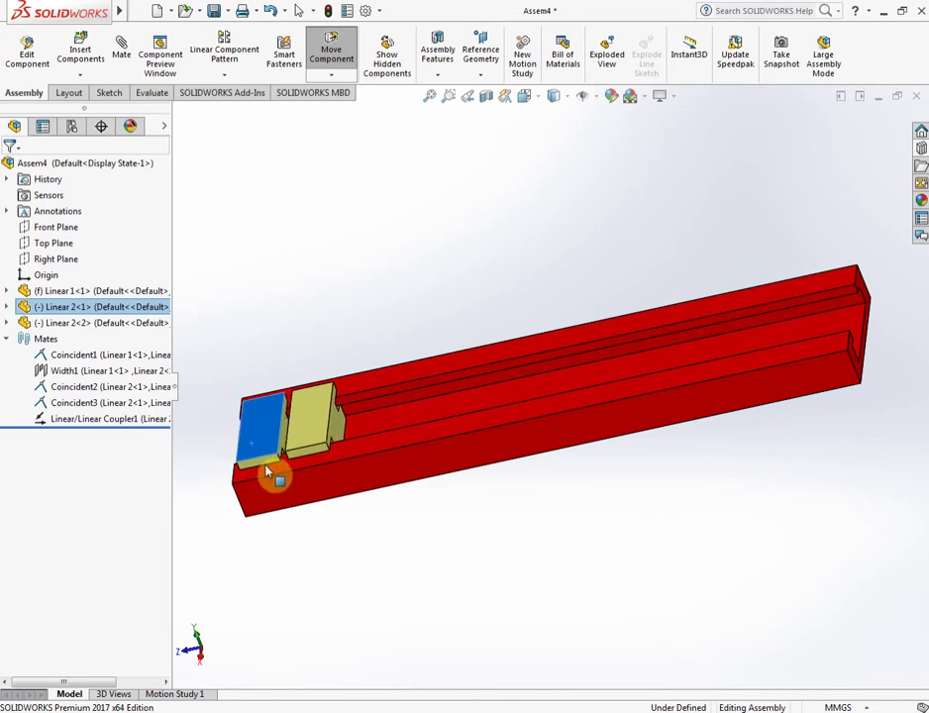
pyautogui.moveTo(266, 471); pyautogui.dragTo(733, 347)
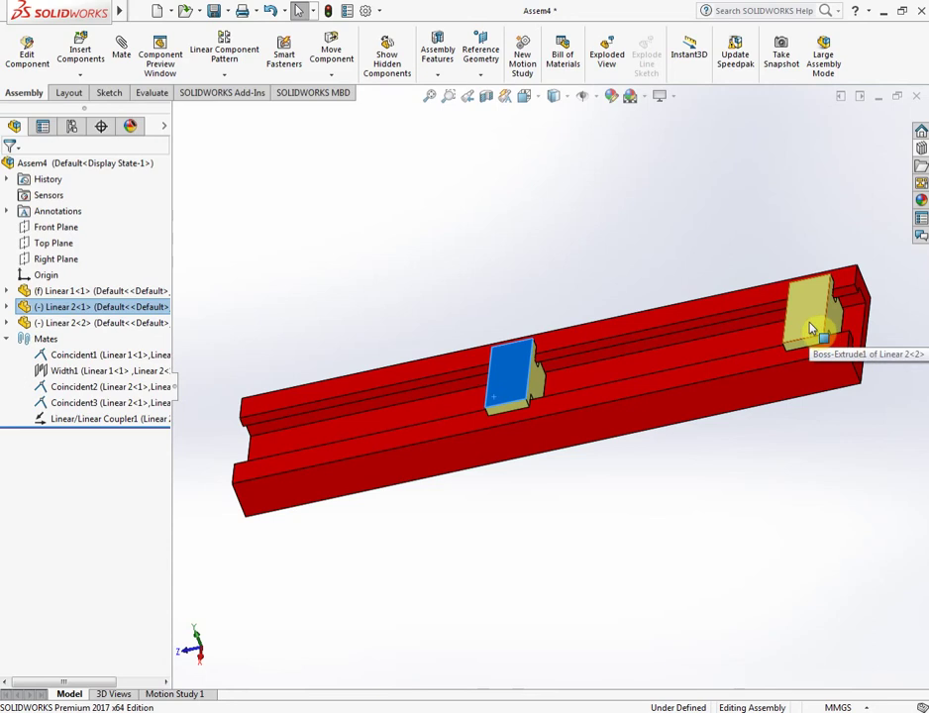
pyautogui.moveTo(514, 381)
pyautogui.mouseDown()
pyautogui.moveTo(292, 461)
pyautogui.moveTo(551, 442)
pyautogui.moveTo(326, 478)
pyautogui.moveTo(529, 470)
pyautogui.mouseUp()
pyautogui.moveTo(530, 467)
pyautogui.mouseDown()
pyautogui.moveTo(339, 490)
pyautogui.moveTo(284, 516)
pyautogui.moveTo(463, 500)
pyautogui.moveTo(529, 476)
pyautogui.mouseUp()
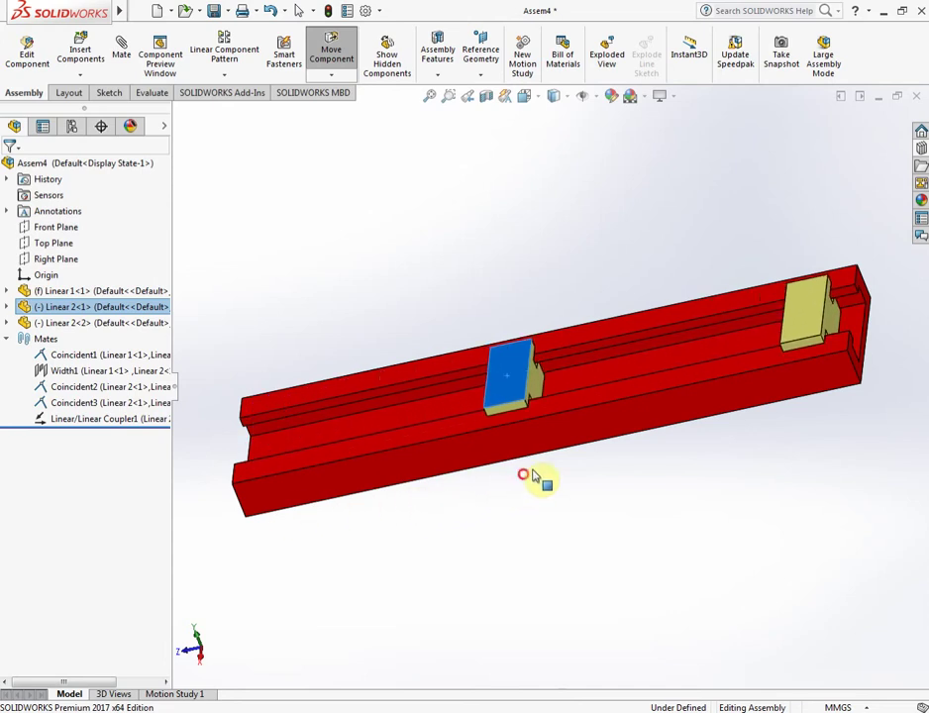
pyautogui.press('Escape')
pyautogui.scroll(-3, 663, 379)
pyautogui.scroll(-2, 582, 401)
# Slide the far slider toward the rail's end.
pyautogui.moveTo(583, 401); pyautogui.dragTo(636, 400)
pyautogui.scroll(-5, 690, 417)
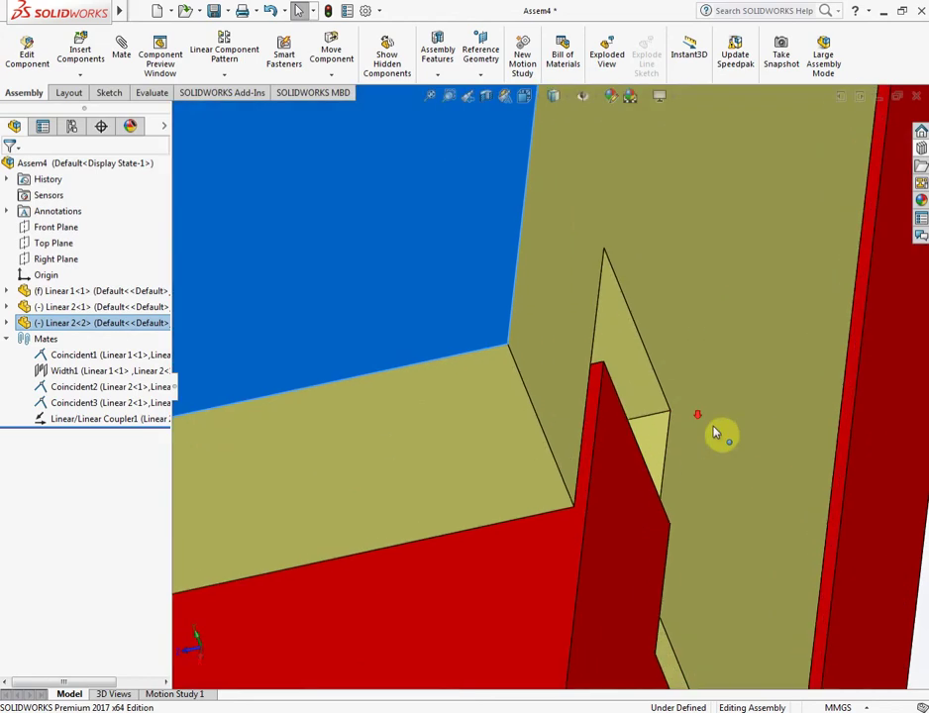
pyautogui.scroll(-2, 597, 461)
pyautogui.moveTo(451, 518); pyautogui.dragTo(471, 536)
pyautogui.scroll(3, 471, 536)
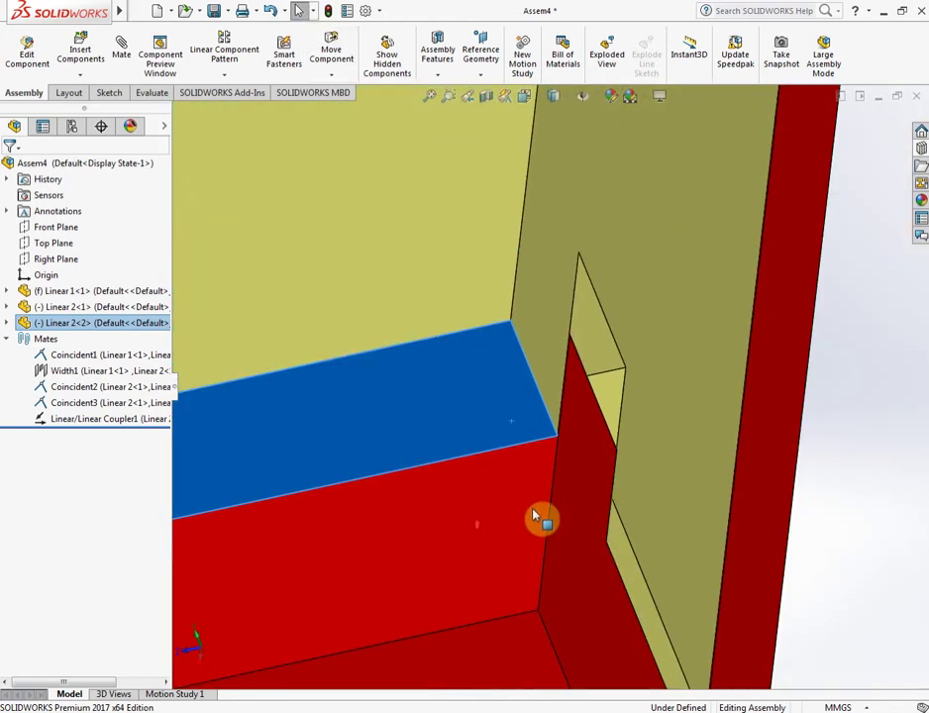
pyautogui.scroll(4, 543, 518)
pyautogui.moveTo(540, 396); pyautogui.dragTo(512, 325)
# Mate the far slider's end face coincident with the rail end, creating Coincident5.
pyautogui.click(555, 322)
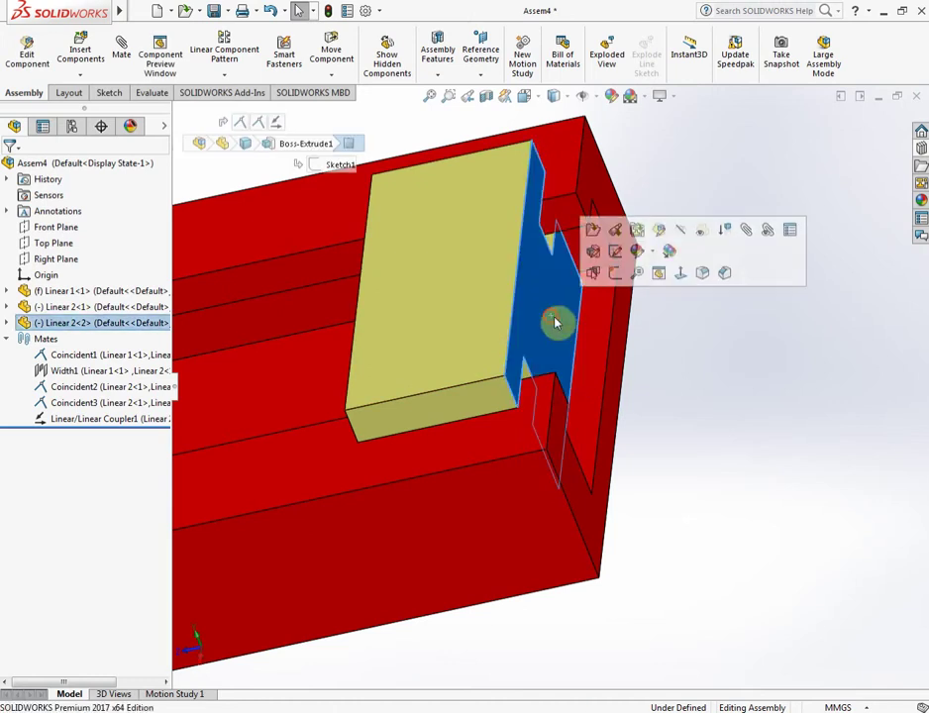
pyautogui.click(696, 234)
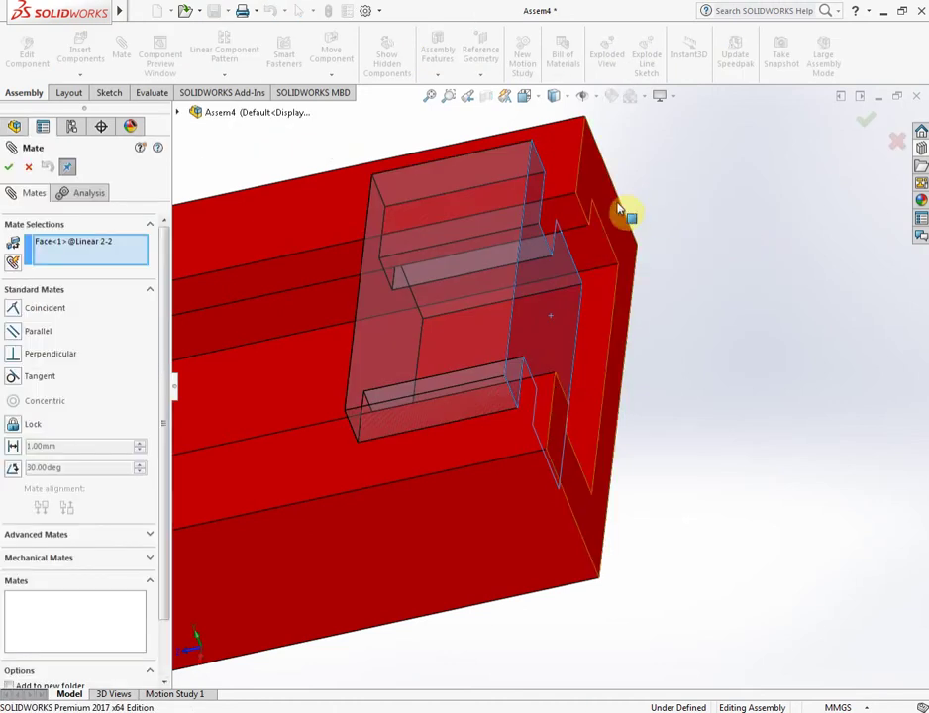
pyautogui.click(624, 210)
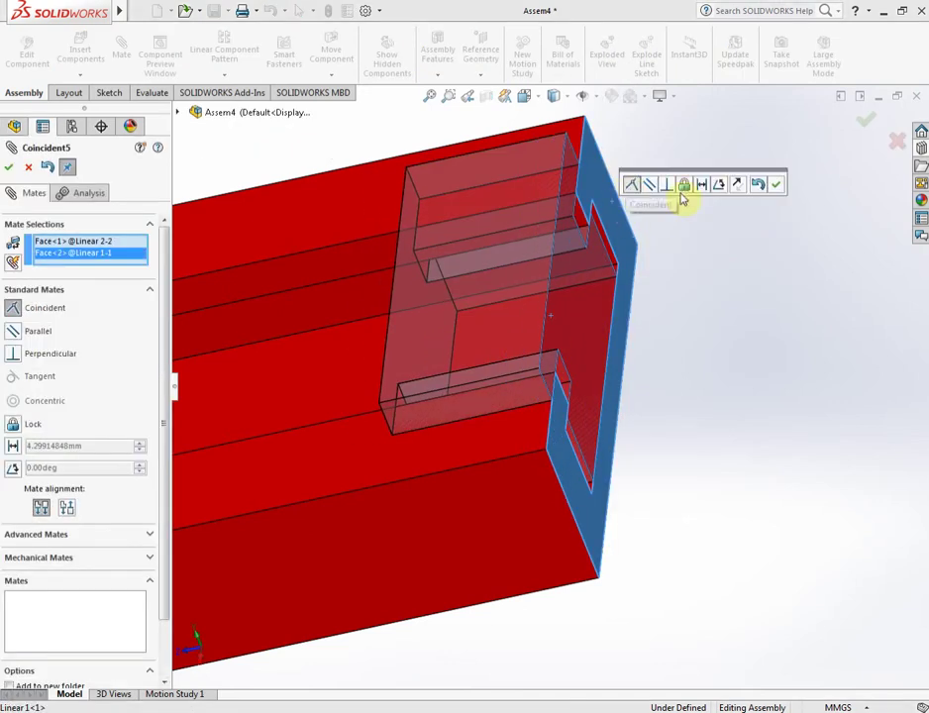
pyautogui.click(779, 188)
pyautogui.rightClick(193, 473)
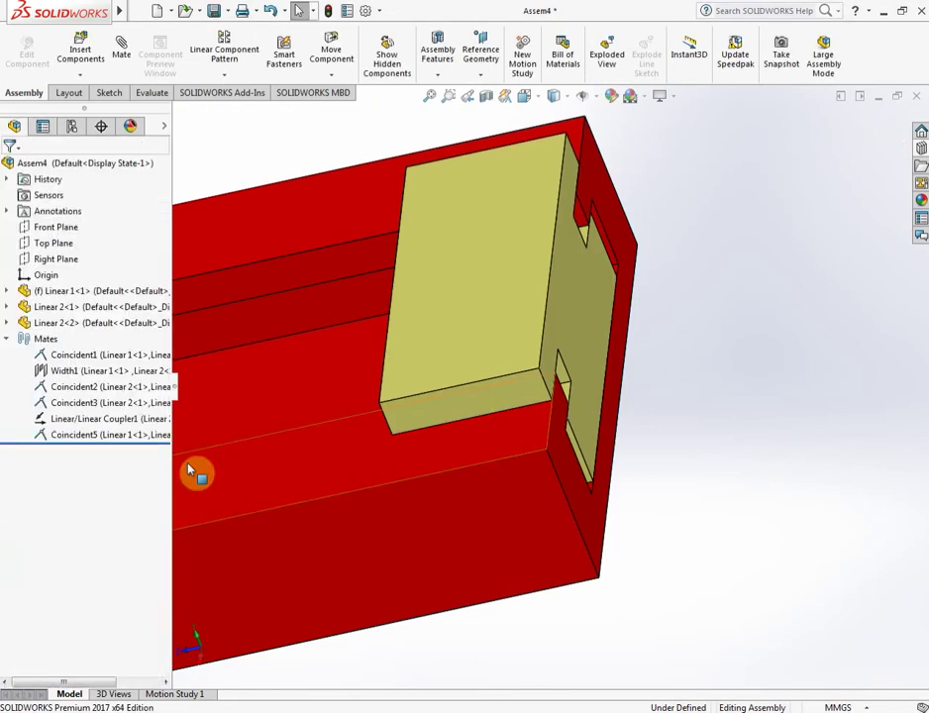
# Delete the Coincident5 mate and return to the isometric view.
pyautogui.click(75, 436)
pyautogui.rightClick(75, 436)
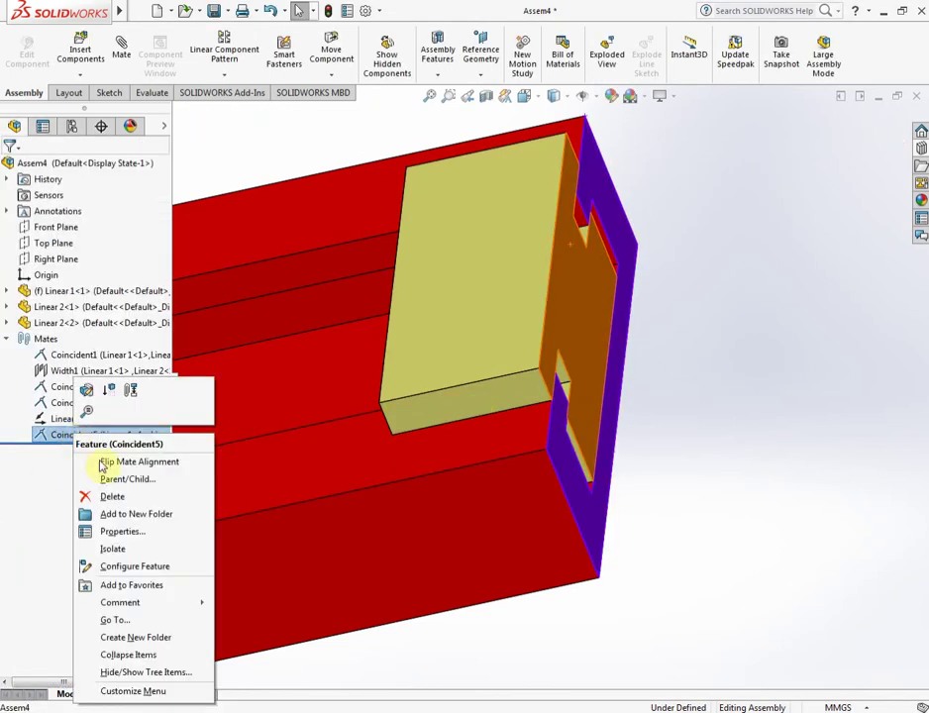
pyautogui.click(136, 498)
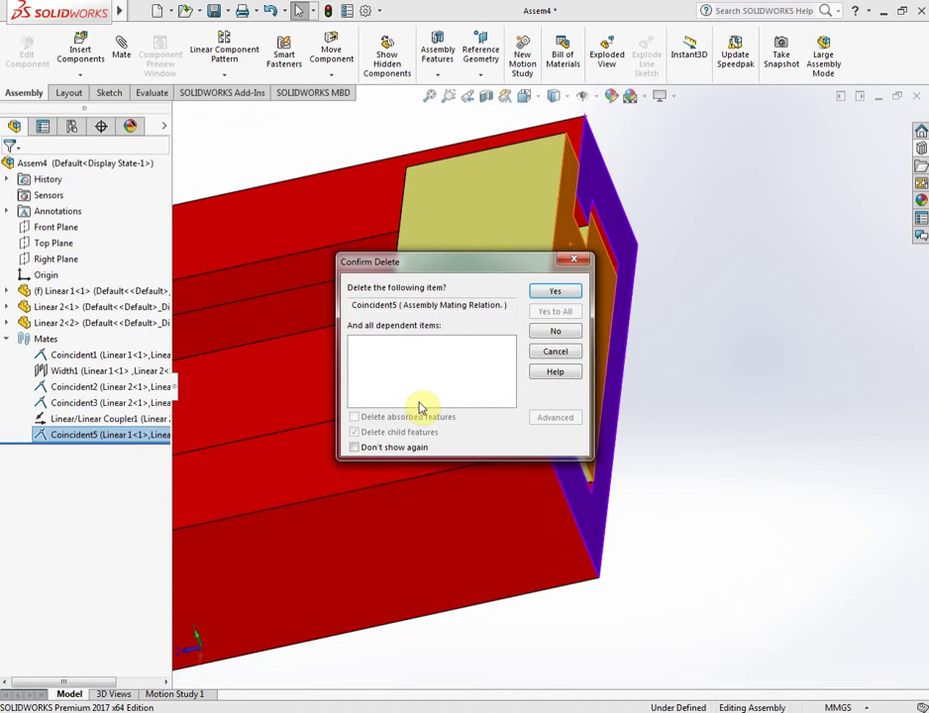
pyautogui.click(569, 299)
pyautogui.hotkey('ctrl', '7')
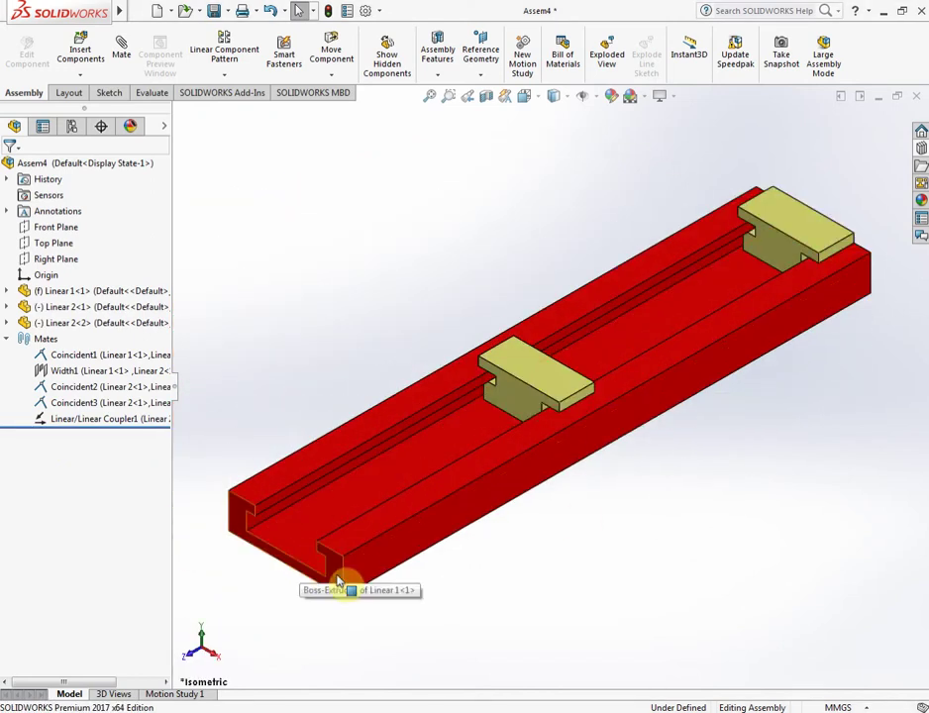
# Measure from the rail's end face to the middle slider's face, reading 132.45mm.
pyautogui.click(159, 95)
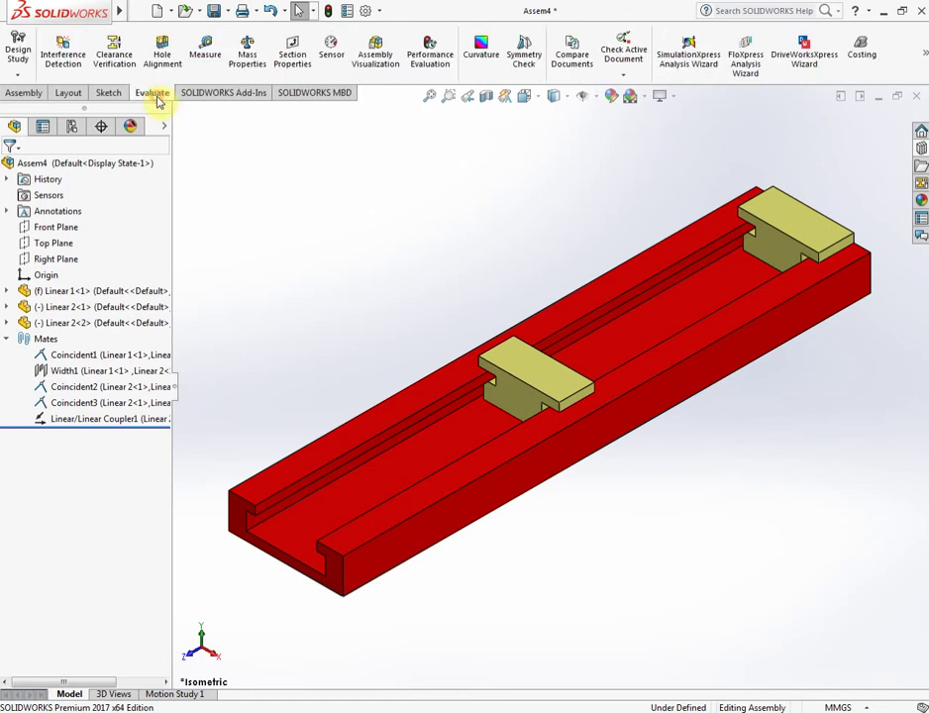
pyautogui.click(205, 57)
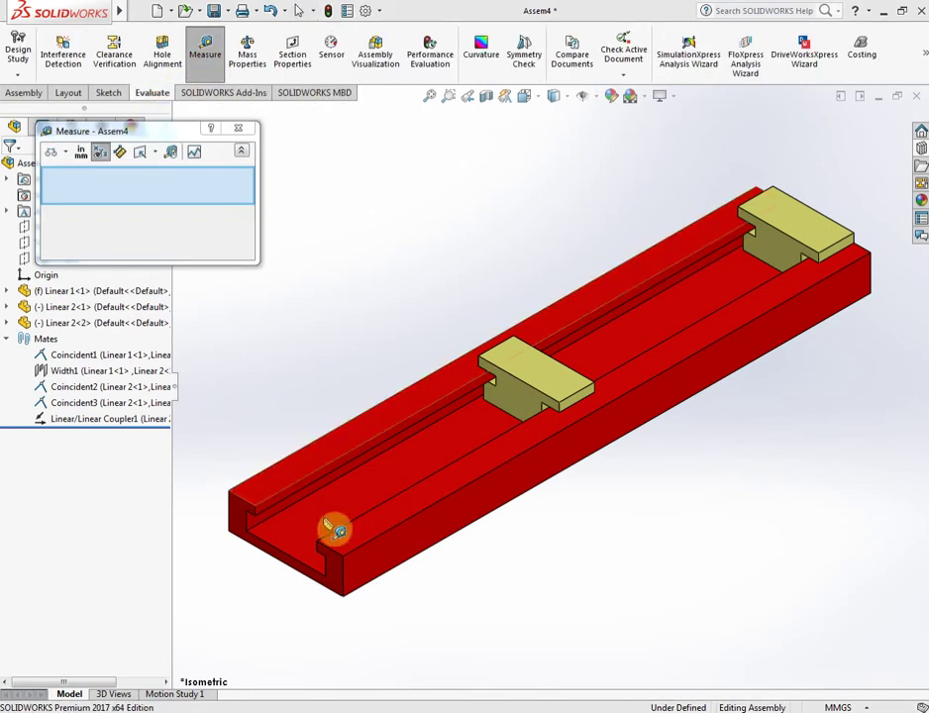
pyautogui.click(349, 585)
pyautogui.click(518, 409)
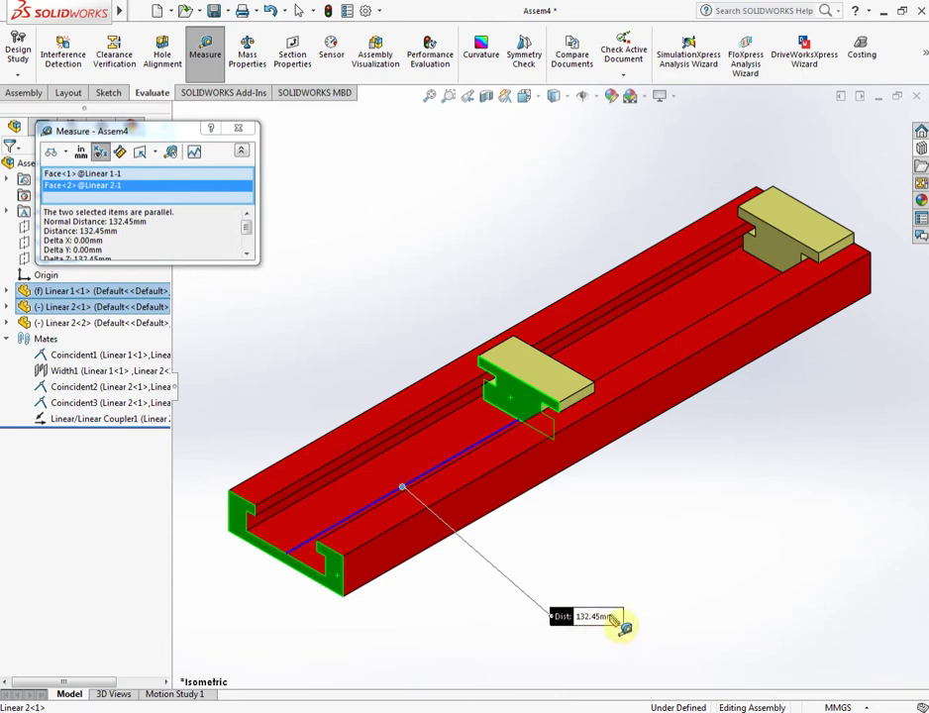
pyautogui.press('Escape')
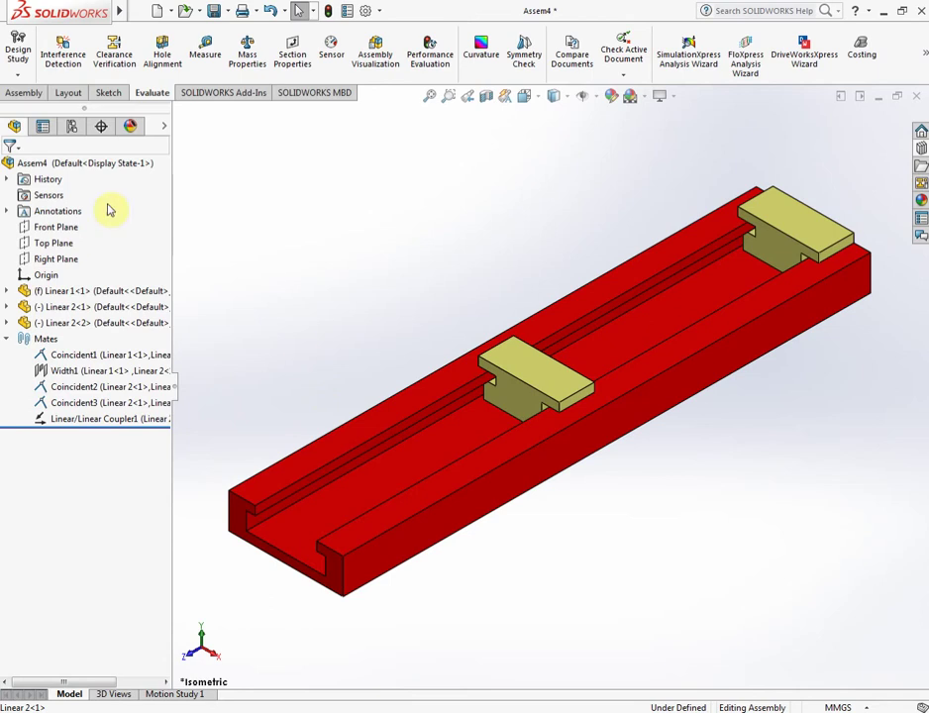
# Start a Distance limit advanced mate with the distance value set to 0.00mm.
pyautogui.click(20, 92)
pyautogui.click(119, 56)
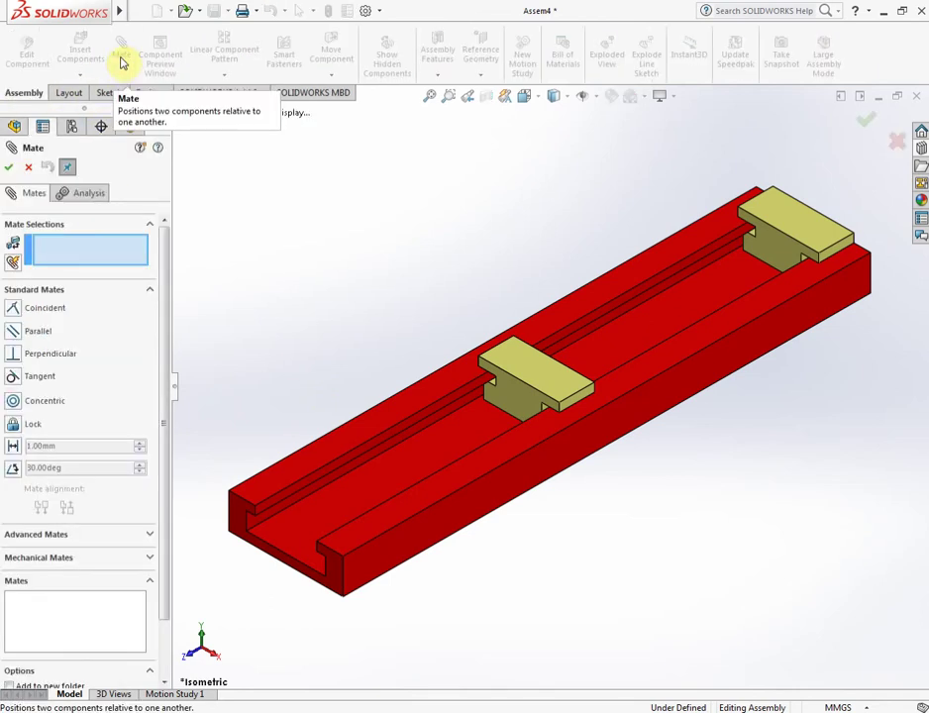
pyautogui.click(113, 291)
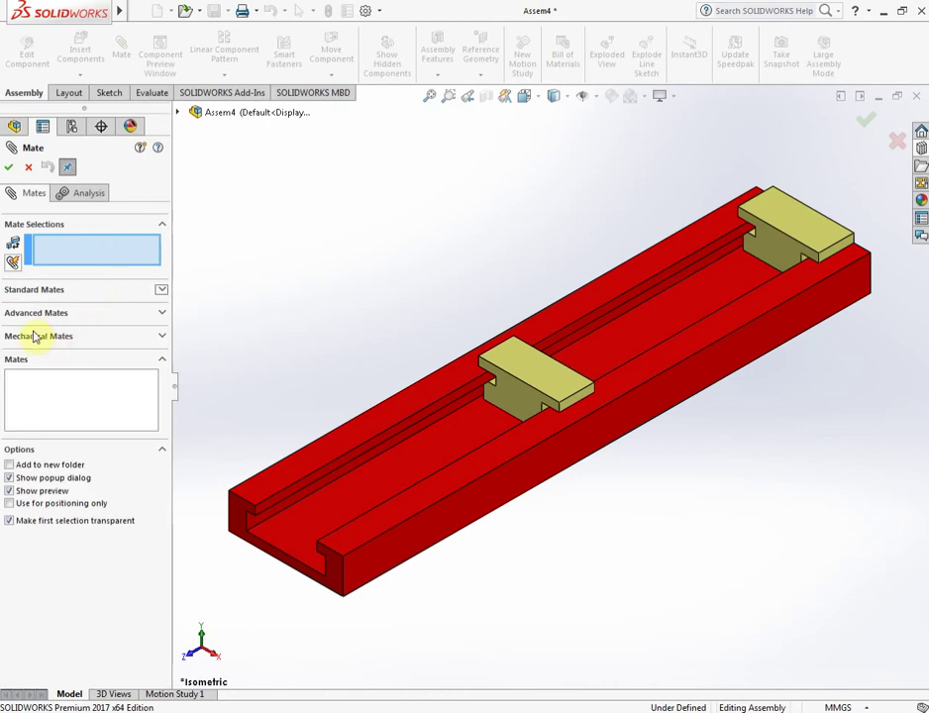
pyautogui.click(38, 316)
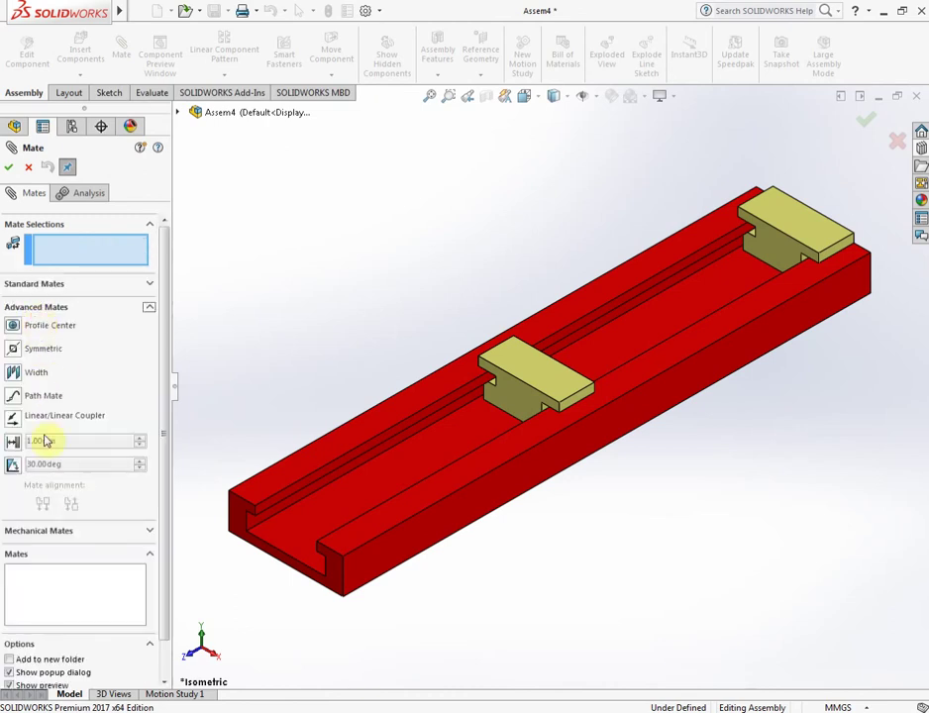
pyautogui.click(14, 443)
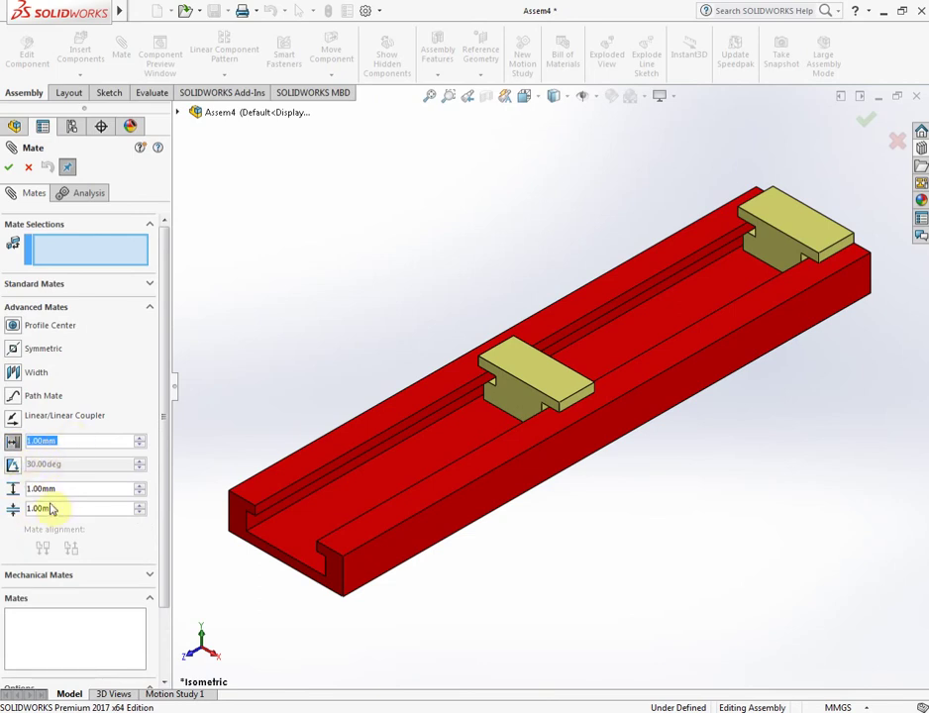
pyautogui.write('0')
pyautogui.press('Return')
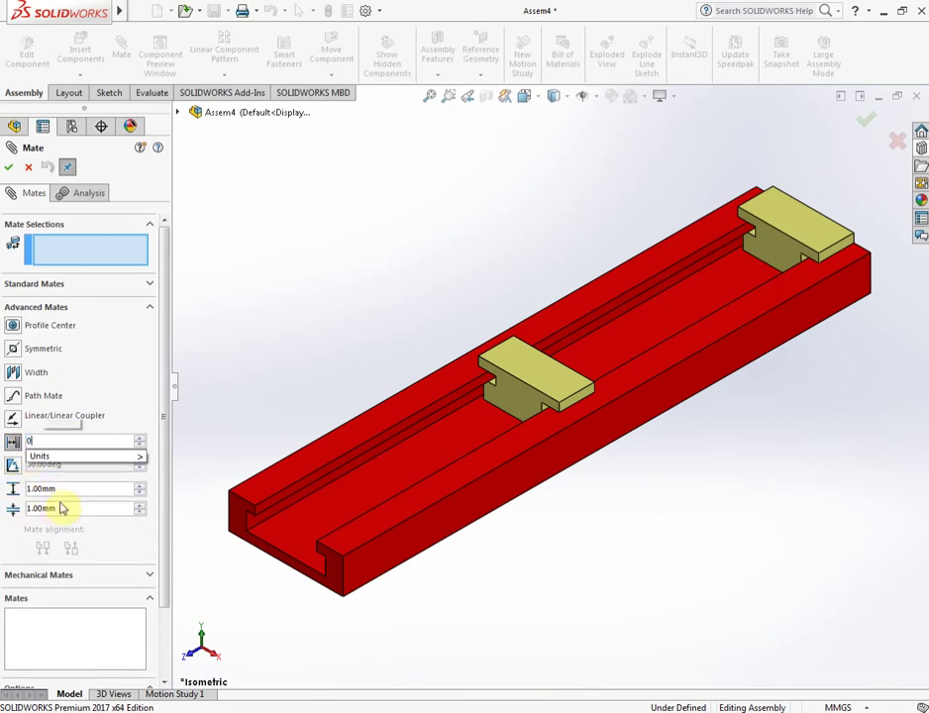
# Limit the rail's front end face to the middle slider's face at 132.45mm maximum.
pyautogui.click(337, 585)
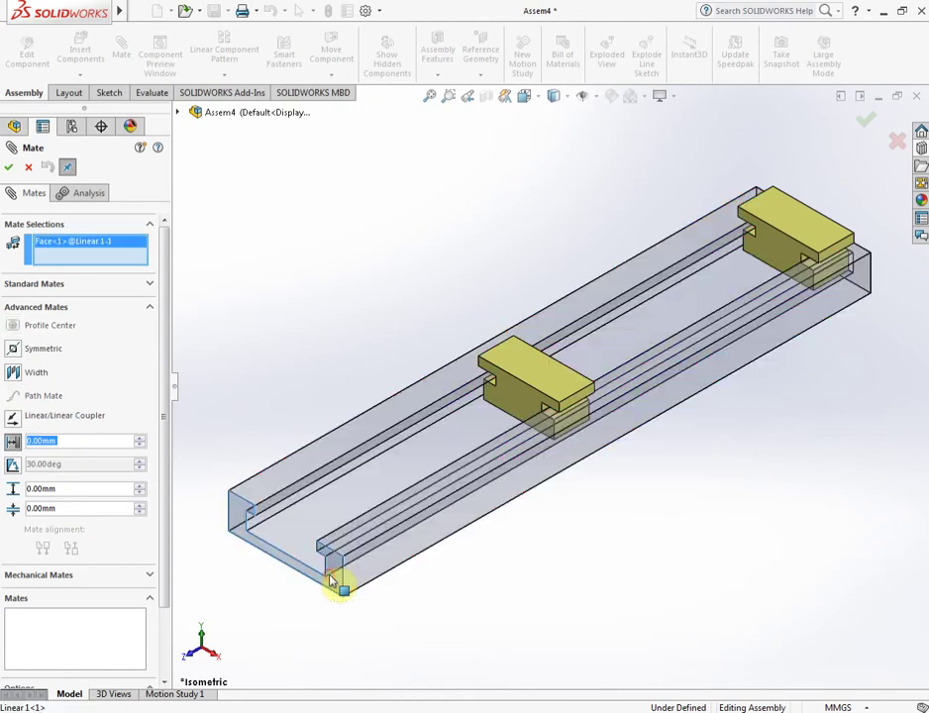
pyautogui.click(517, 407)
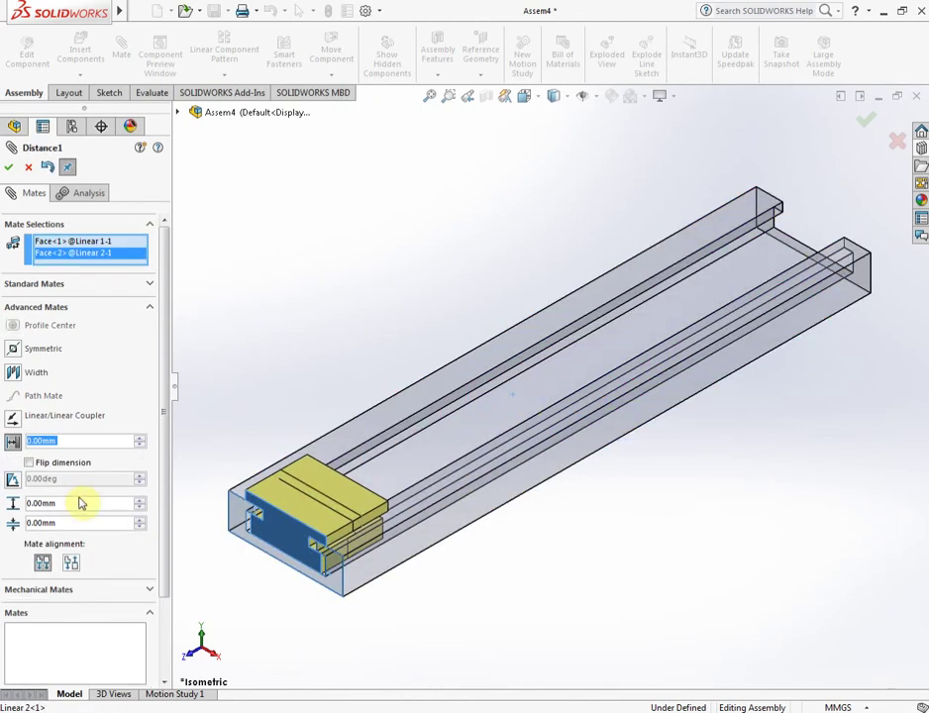
pyautogui.write('1')
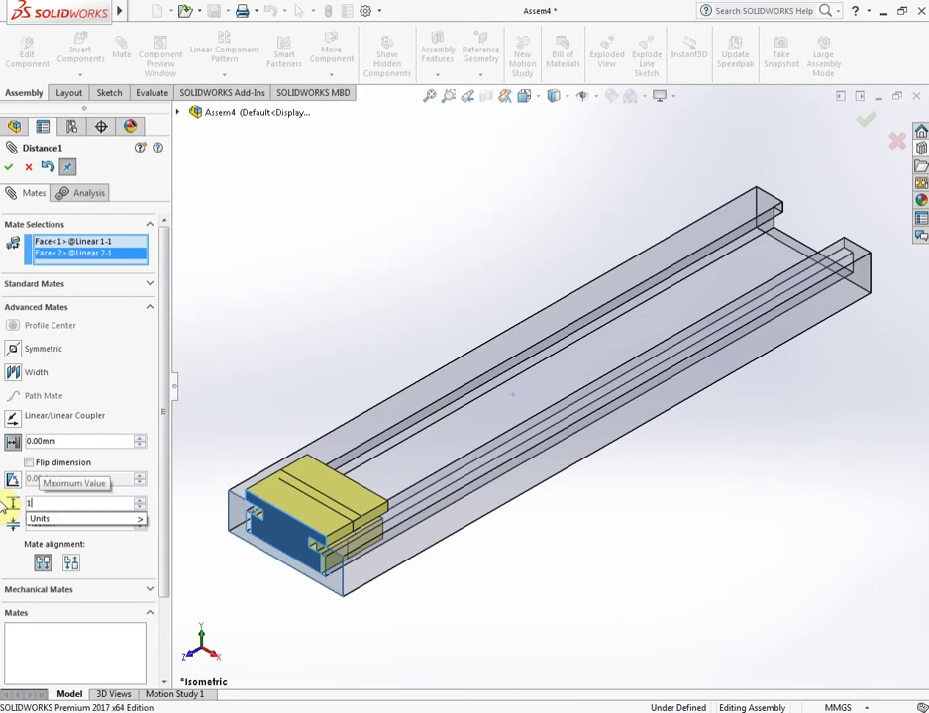
pyautogui.write('32.')
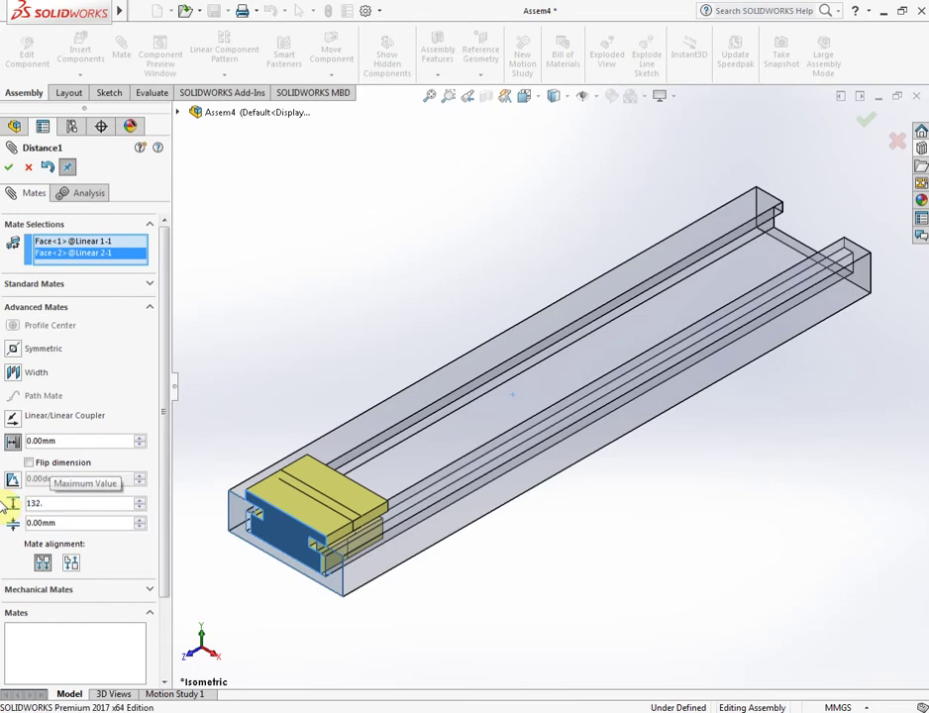
pyautogui.write('45')
pyautogui.press('Return')
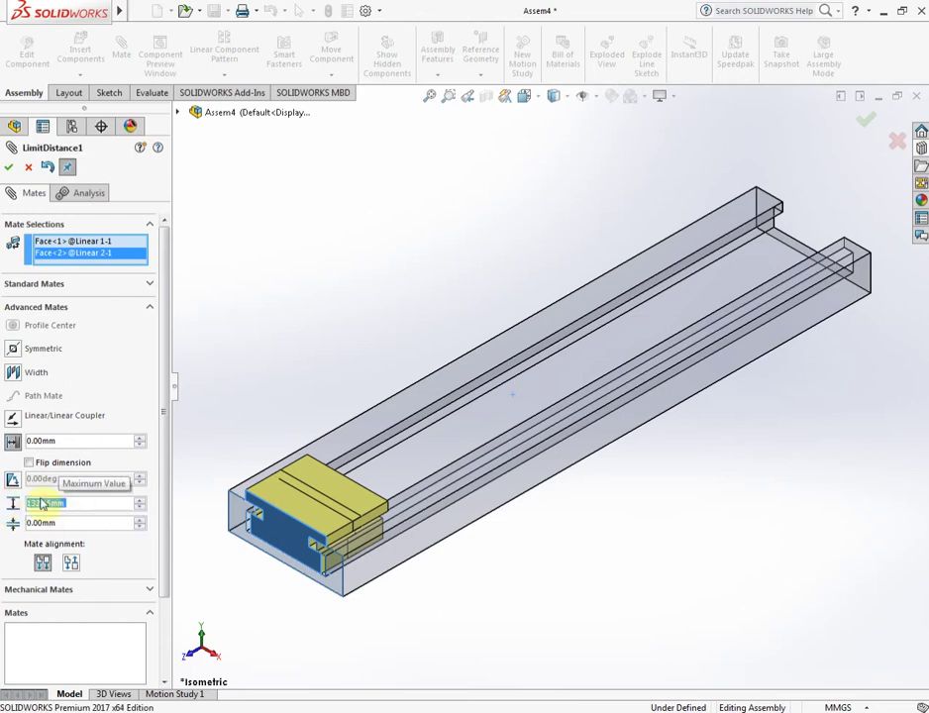
pyautogui.click(10, 167)
pyautogui.click(10, 168)
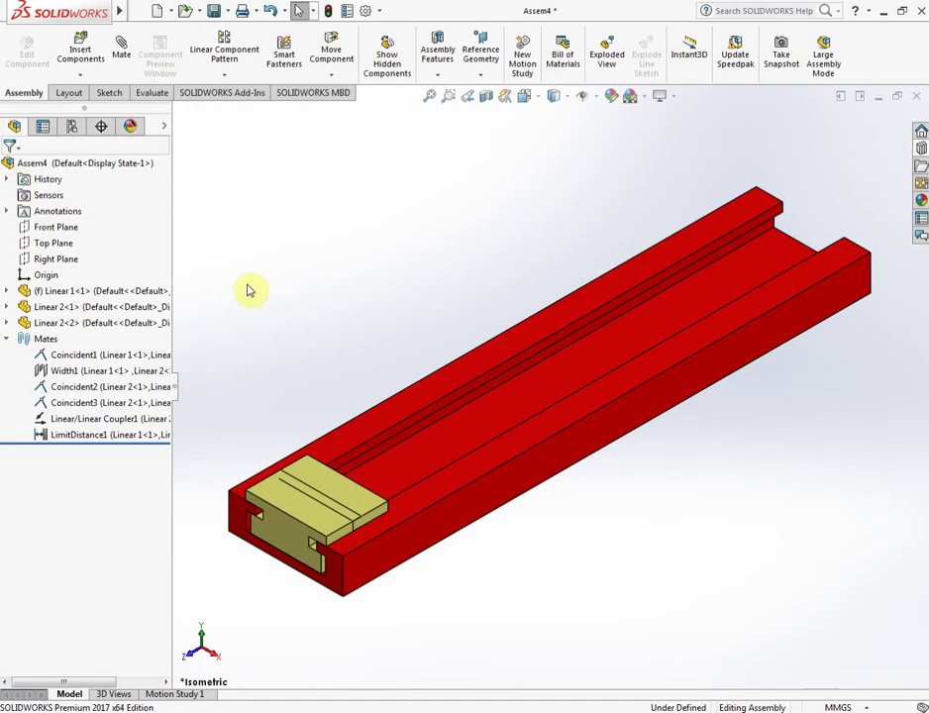
# Drag the slider to test whether it moves past its limit, then orbit around the rail.
pyautogui.moveTo(287, 543); pyautogui.dragTo(352, 500)
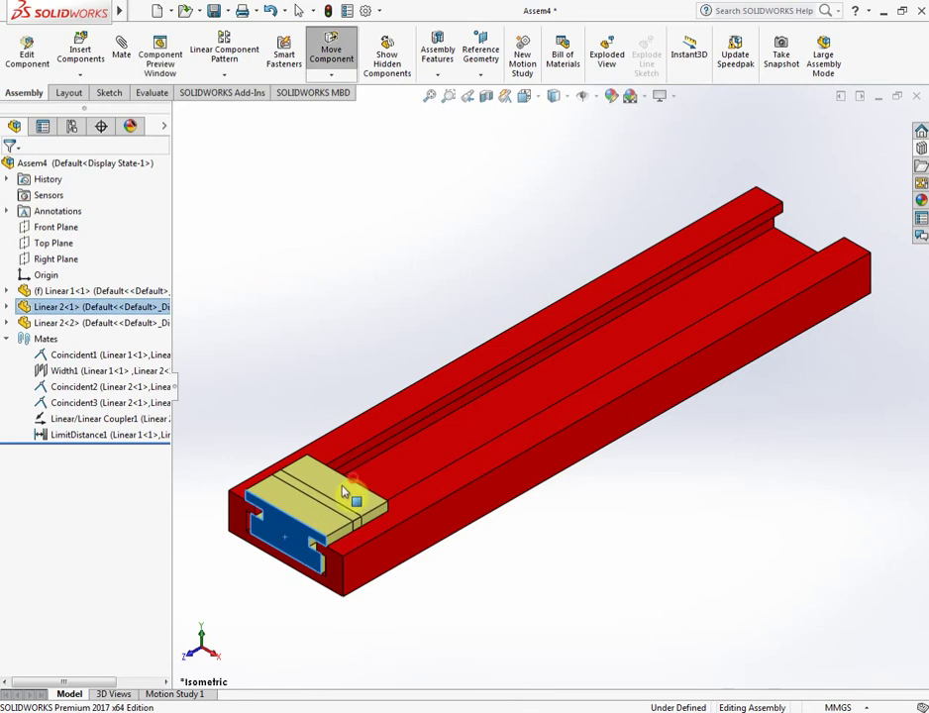
pyautogui.click(570, 561)
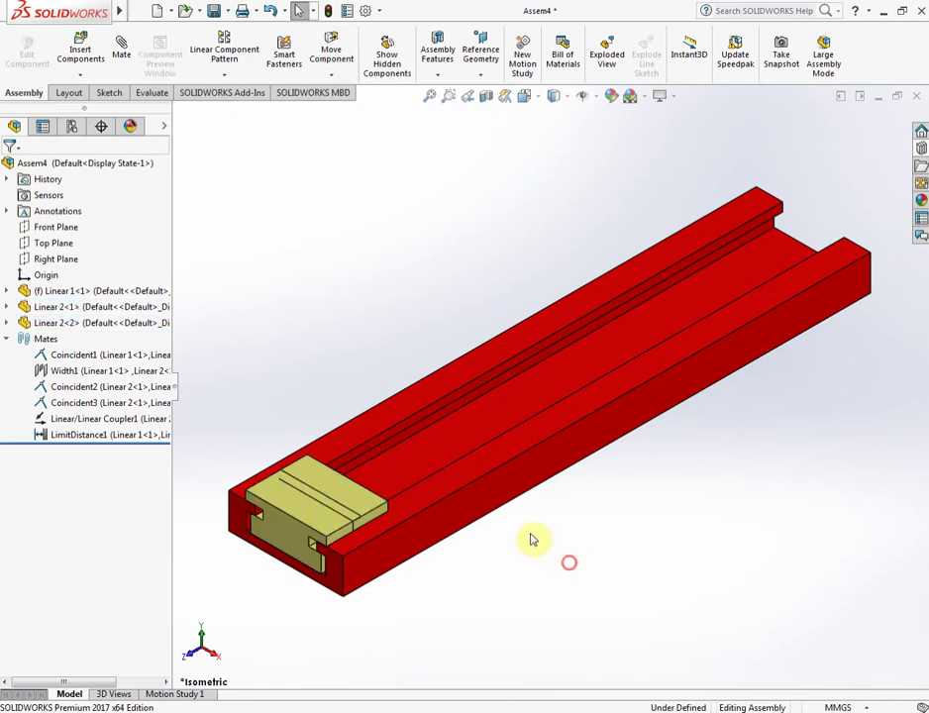
pyautogui.scroll(4, 556, 461)
pyautogui.moveTo(555, 460); pyautogui.dragTo(542, 510, button='middle')
pyautogui.scroll(-3, 562, 416)
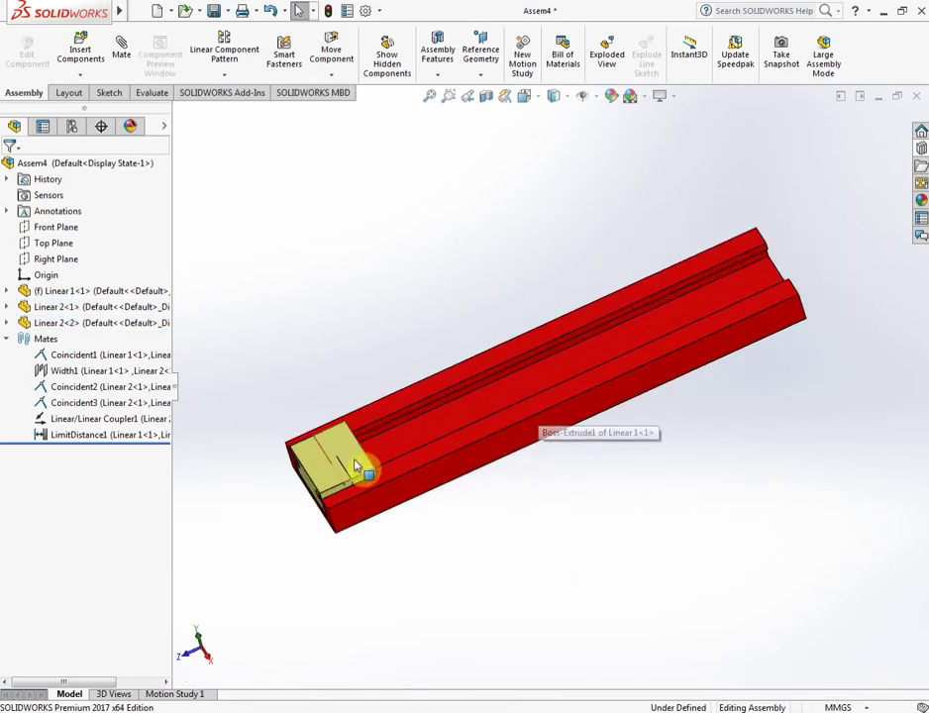
pyautogui.scroll(-3, 337, 467)
# Delete the LimitDistance1 mate and slide the now-free slider along the rail.
pyautogui.click(124, 438)
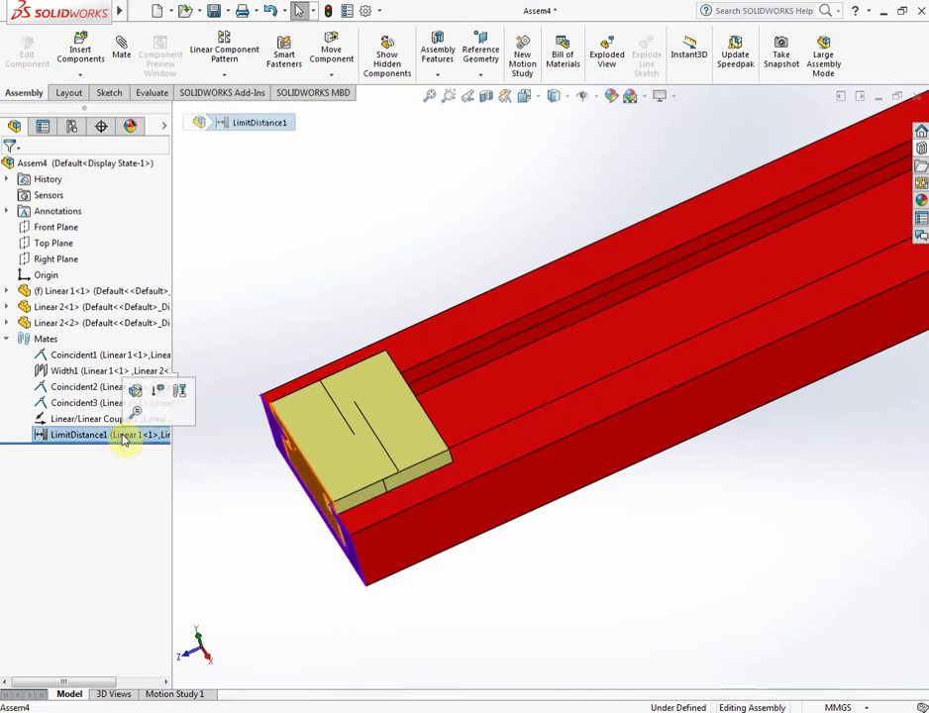
pyautogui.click(62, 460)
pyautogui.click(69, 436)
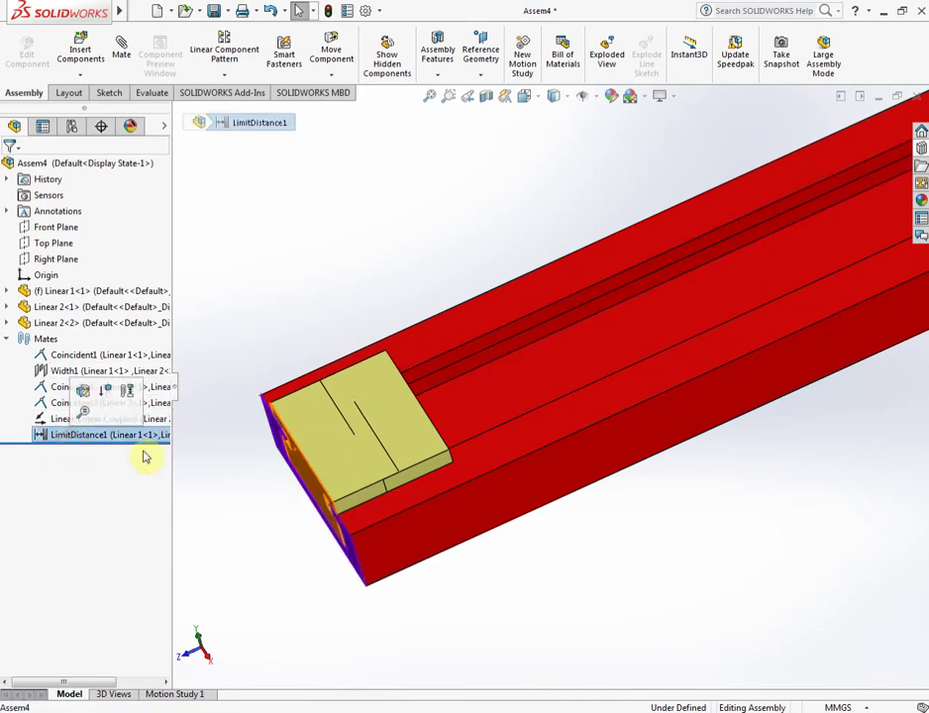
pyautogui.press('Delete')
pyautogui.press('Return')
pyautogui.moveTo(425, 457)
pyautogui.mouseDown()
pyautogui.moveTo(488, 433)
pyautogui.moveTo(497, 446)
pyautogui.mouseUp()
pyautogui.click(502, 580)
# Select the second slider block Linear 2<2>, then clear the selection.
pyautogui.scroll(-3, 429, 478)
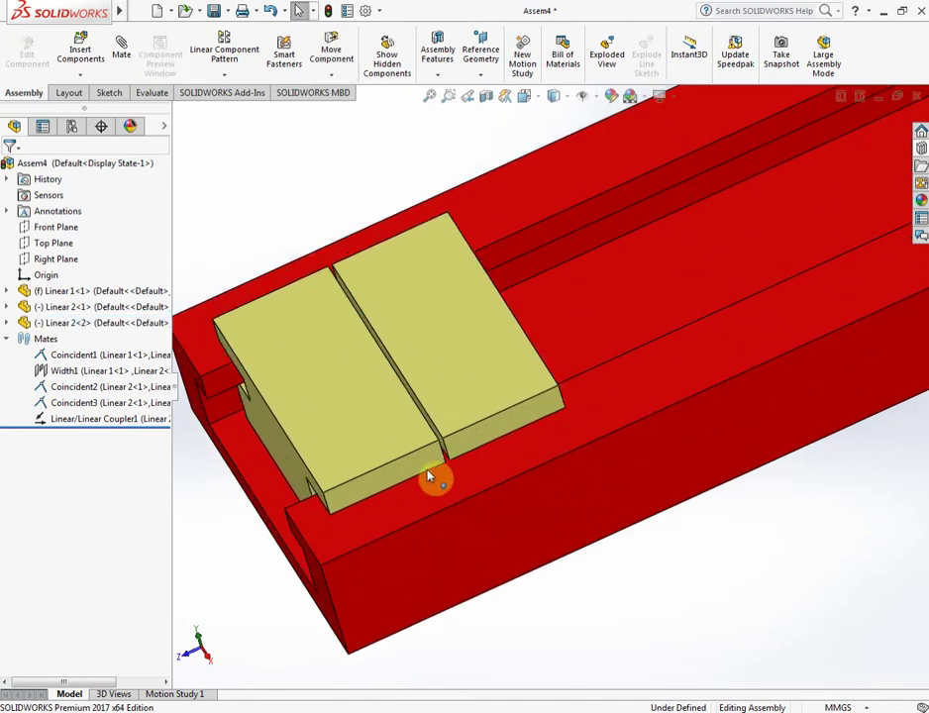
pyautogui.click(474, 409)
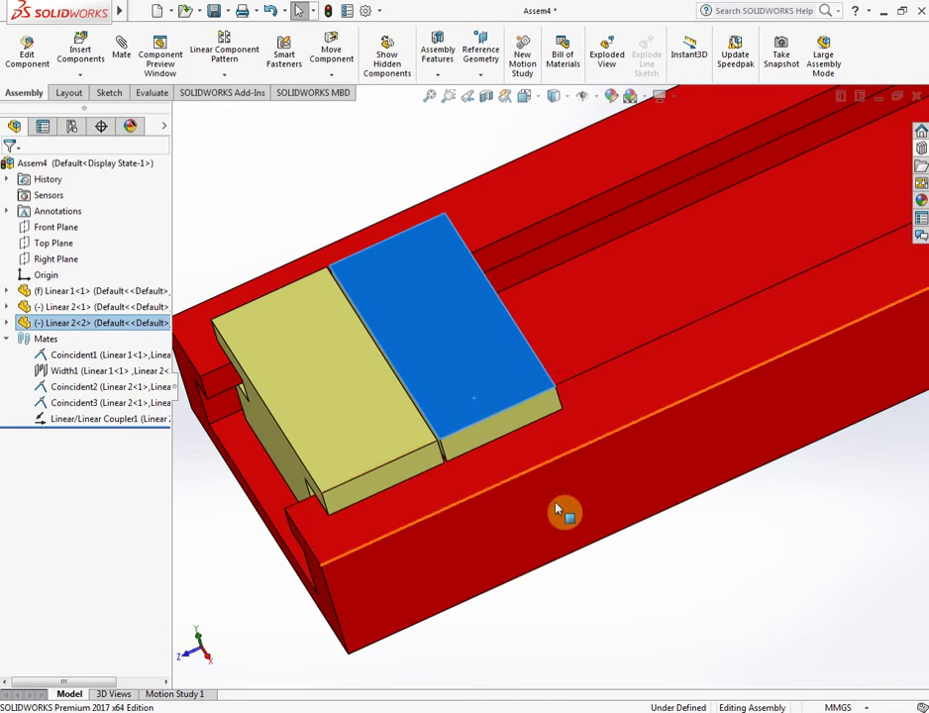
pyautogui.scroll(3, 595, 510)
pyautogui.click(673, 511)
pyautogui.scroll(-2, 568, 383)
pyautogui.scroll(-2, 465, 431)
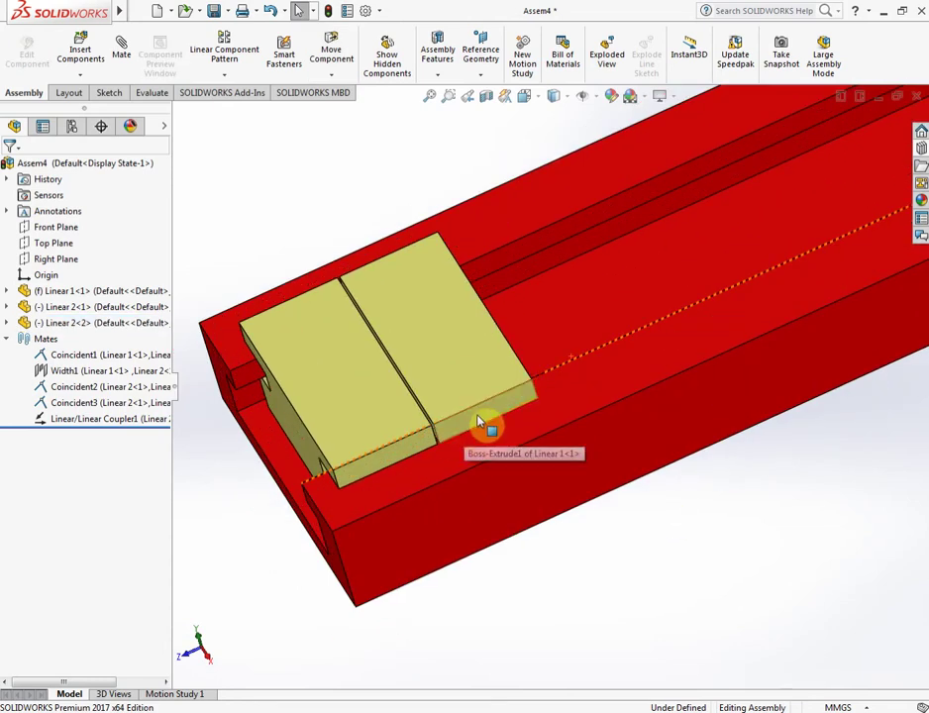
pyautogui.scroll(2, 479, 421)
# Measure the 5.35mm gap between the slider's side face and the rail face.
pyautogui.click(151, 92)
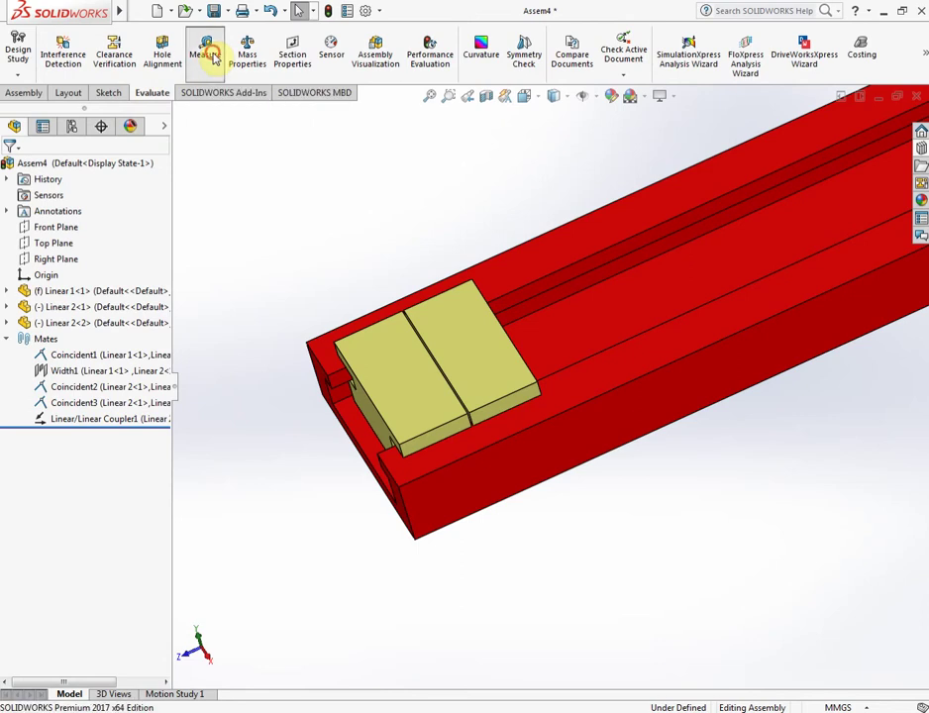
pyautogui.click(207, 57)
pyautogui.scroll(-2, 442, 468)
pyautogui.scroll(-2, 429, 429)
pyautogui.click(302, 424)
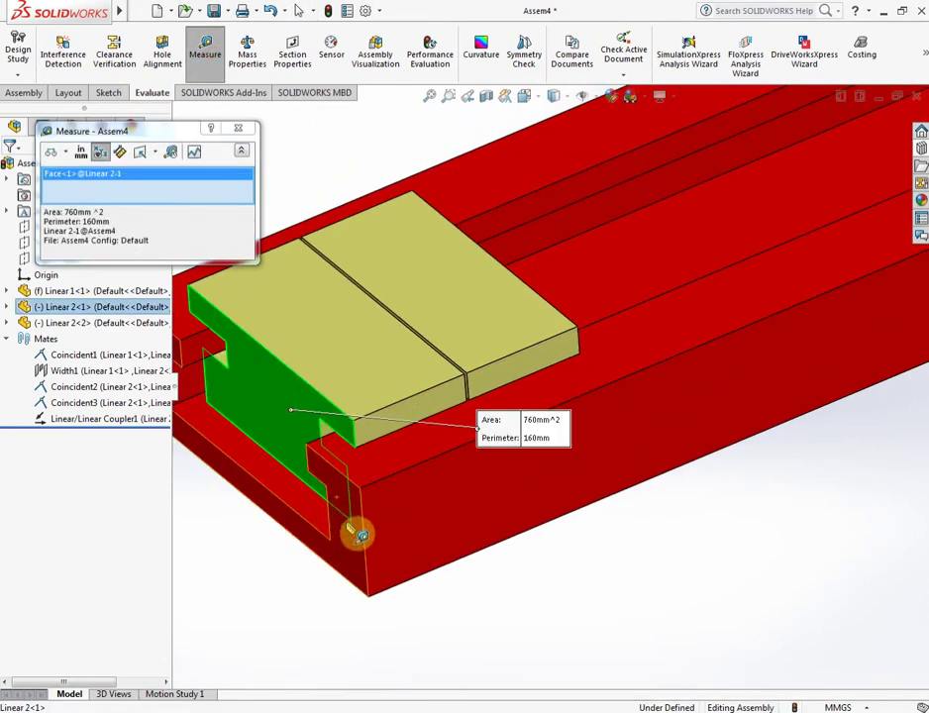
pyautogui.click(357, 543)
pyautogui.press('Escape')
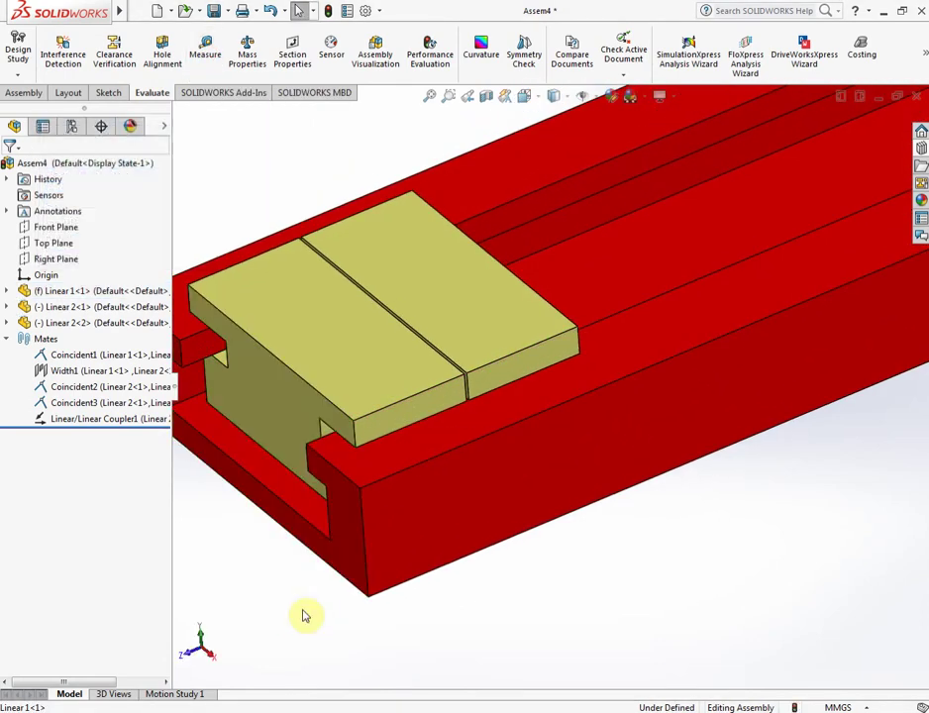
pyautogui.click(20, 92)
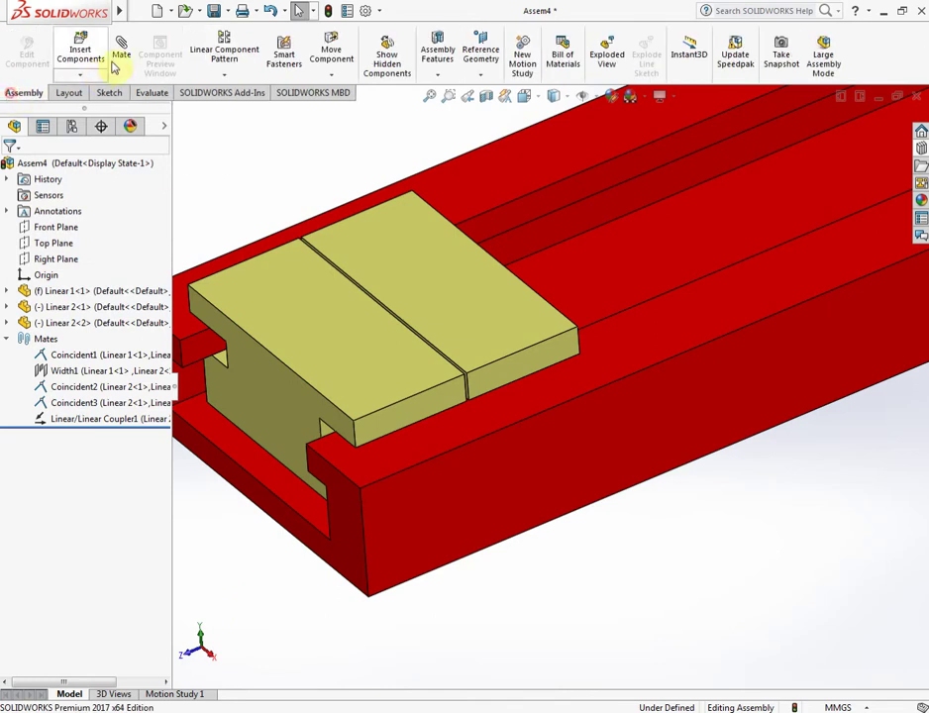
pyautogui.click(119, 57)
pyautogui.click(75, 293)
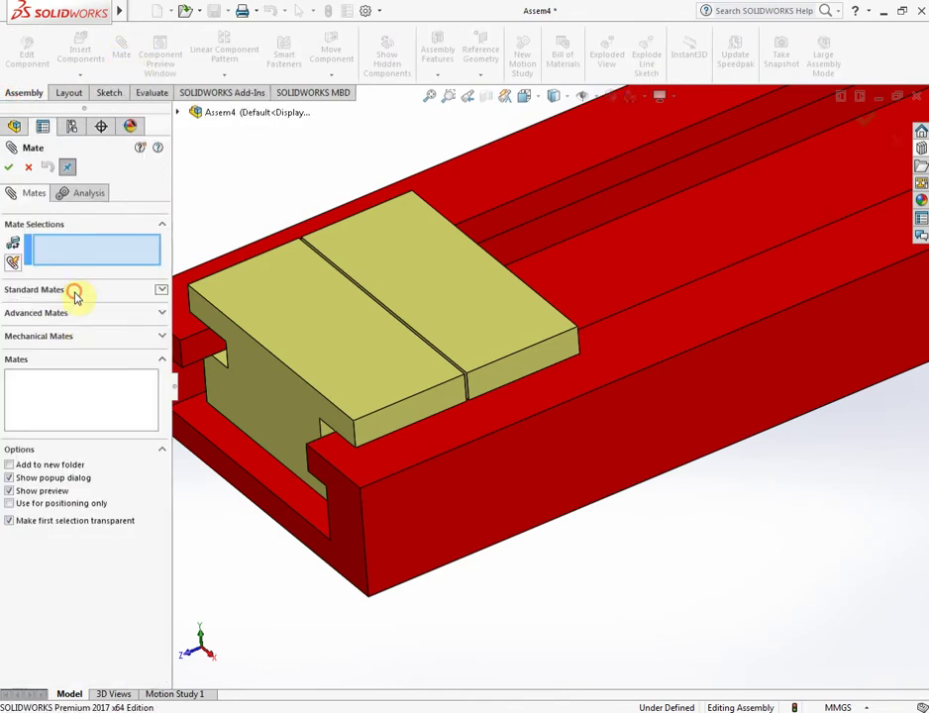
pyautogui.click(23, 314)
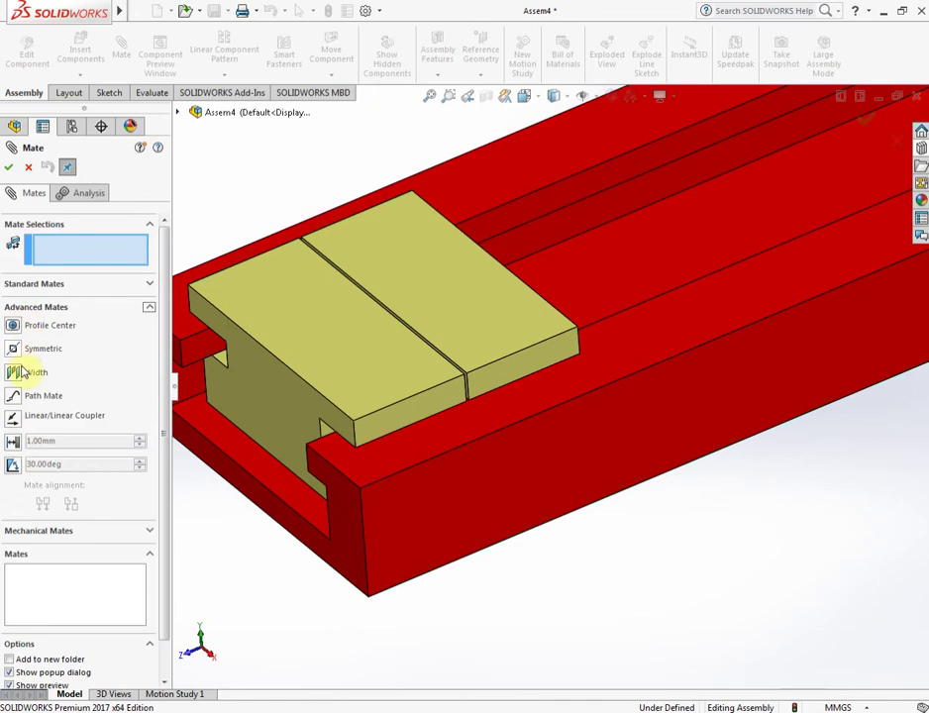
pyautogui.click(13, 442)
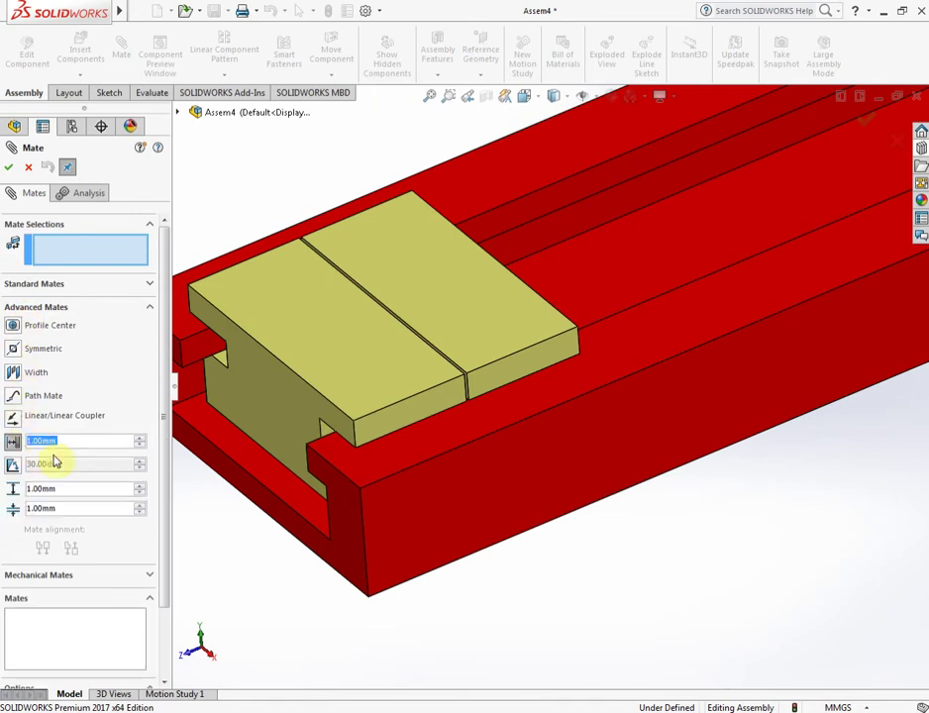
pyautogui.write('5.35')
pyautogui.press('Return')
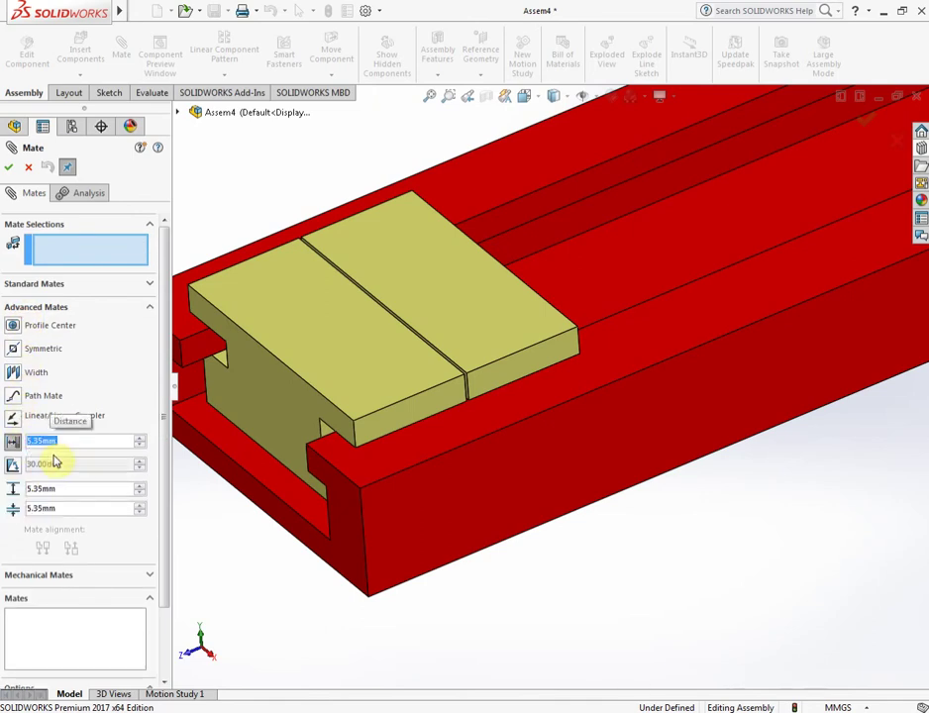
pyautogui.moveTo(79, 488); pyautogui.dragTo(30, 485)
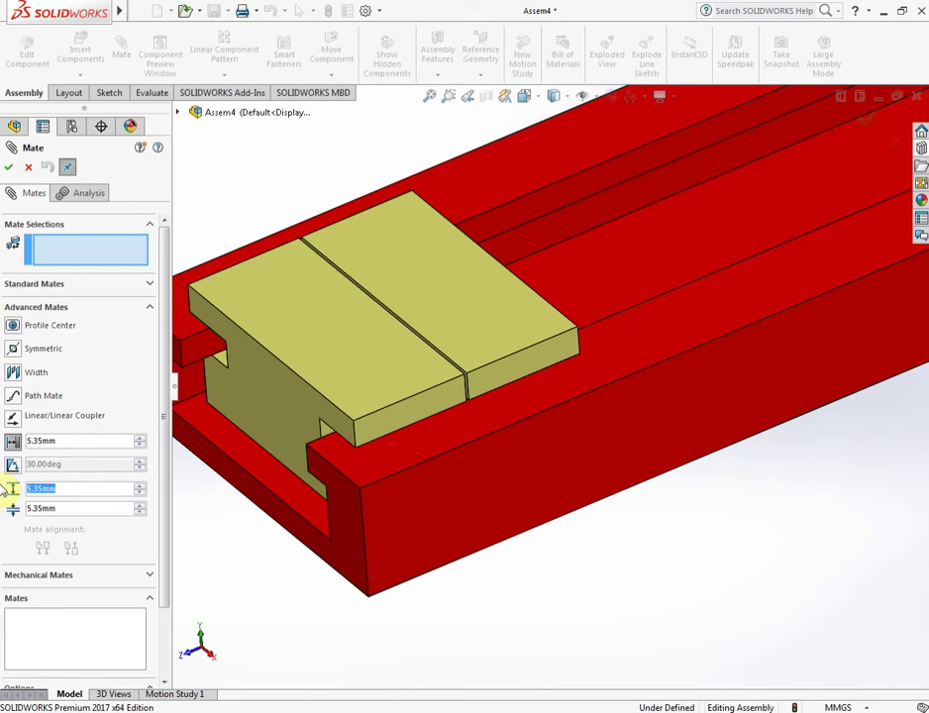
pyautogui.write('1')
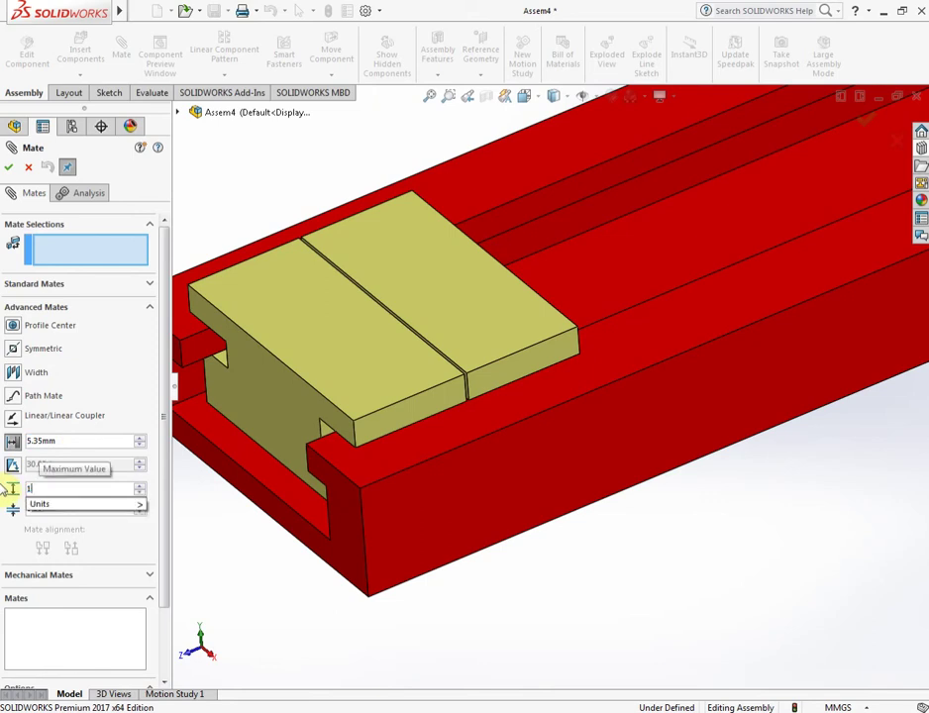
pyautogui.write('32.4')
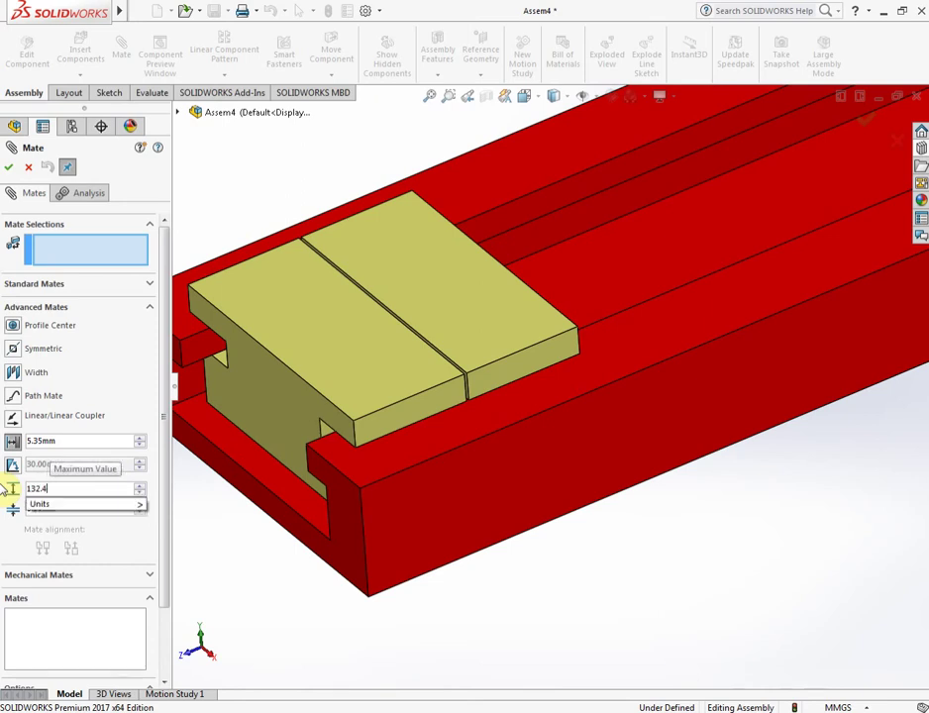
pyautogui.write('5')
pyautogui.press('Return')
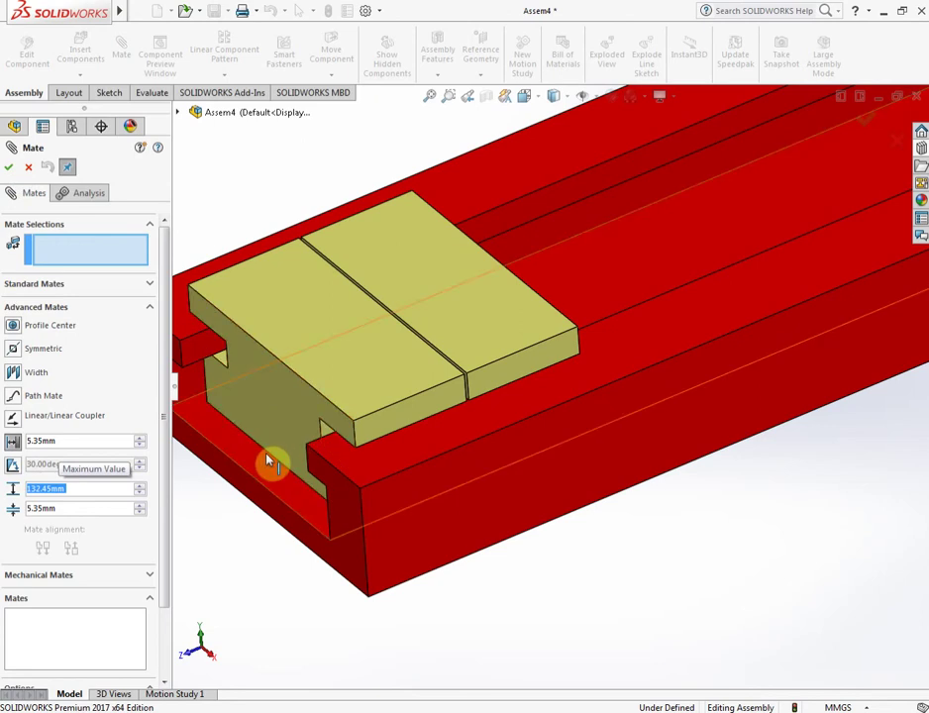
pyautogui.moveTo(69, 441); pyautogui.dragTo(27, 441)
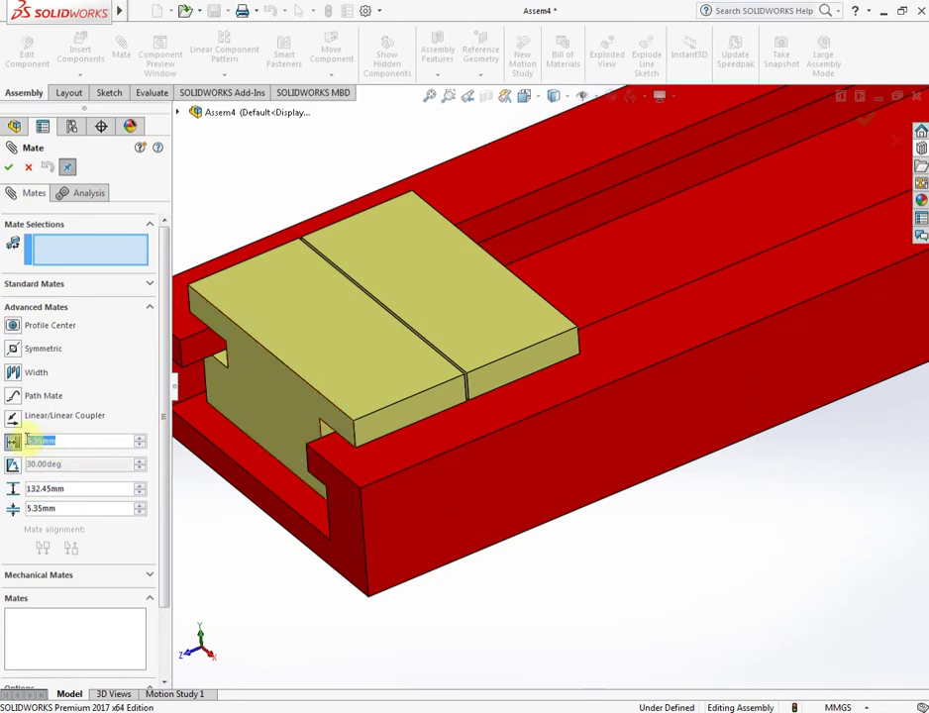
# Close the mate setup without adding a mate and slide the slider toward mid-rail.
pyautogui.click(9, 168)
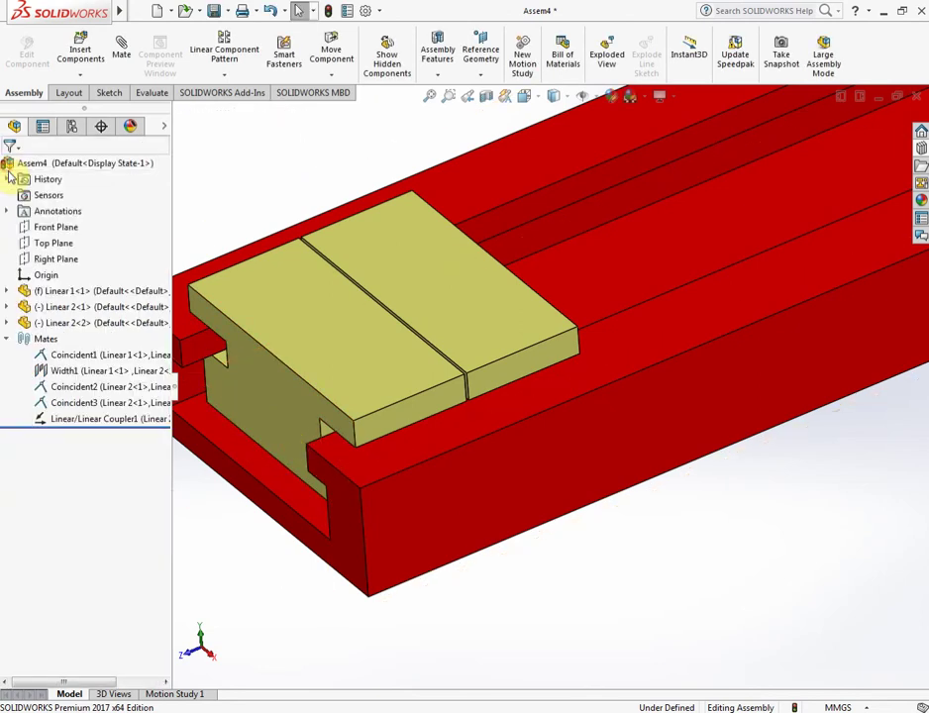
pyautogui.scroll(3, 473, 352)
pyautogui.scroll(3, 730, 288)
pyautogui.scroll(-2, 514, 388)
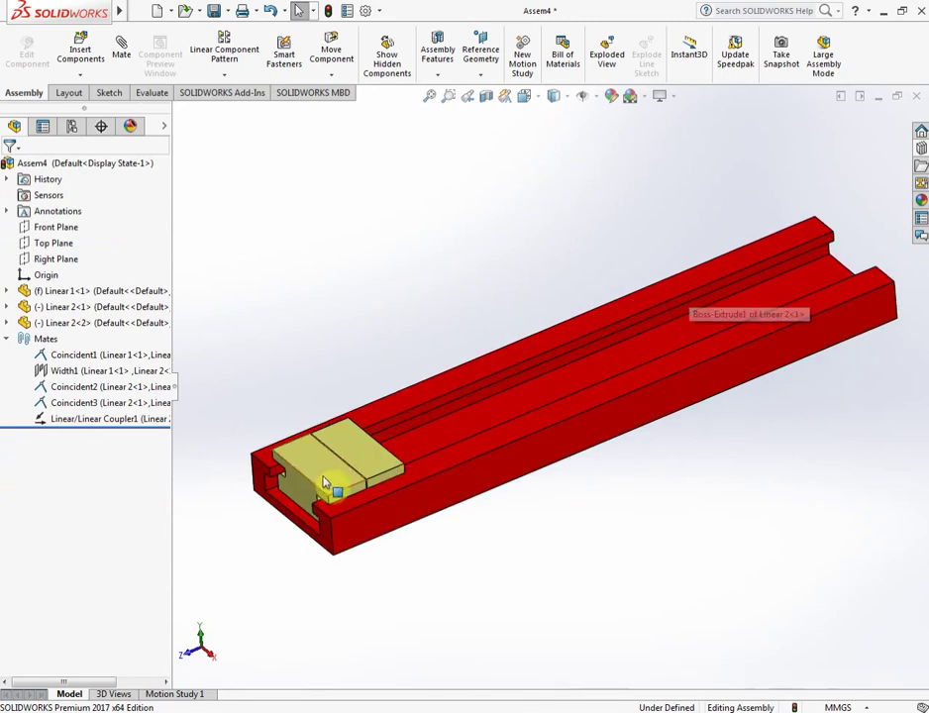
pyautogui.moveTo(326, 483)
pyautogui.mouseDown()
pyautogui.moveTo(677, 372)
pyautogui.moveTo(700, 339)
pyautogui.moveTo(307, 548)
pyautogui.mouseUp()
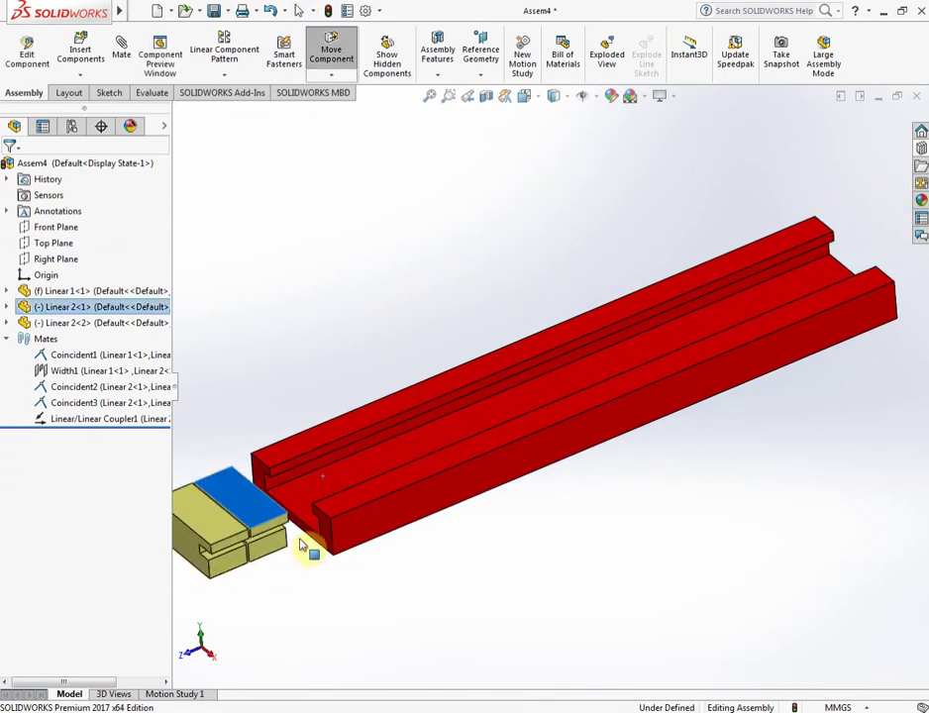
# Delete the Linear/Linear Coupler1 mate and drag the left yellow slider to the rail's left end.
pyautogui.click(92, 424)
pyautogui.press('Delete')
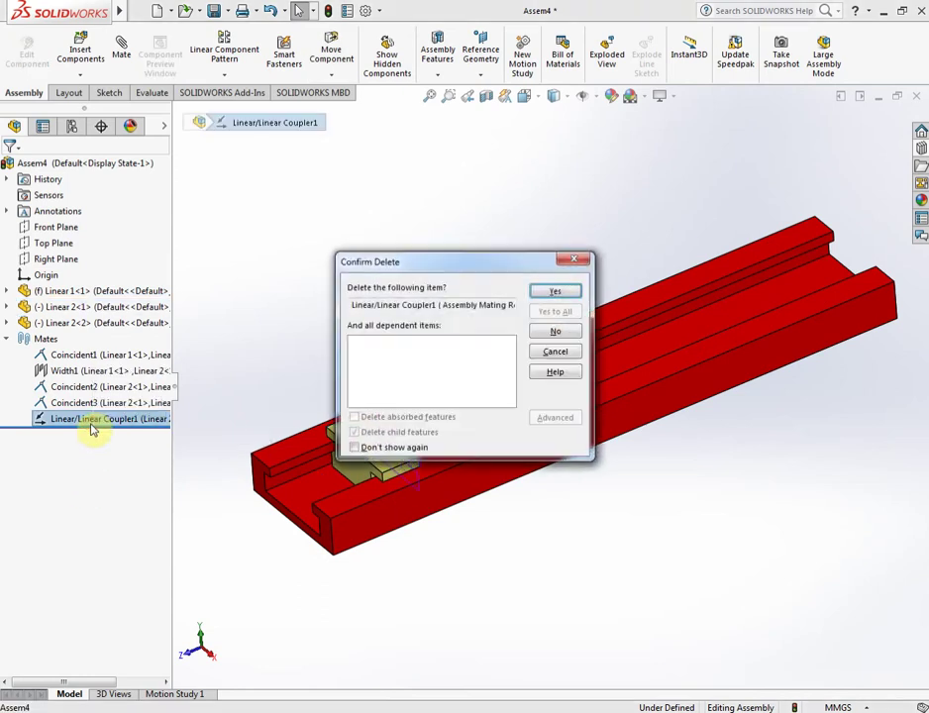
pyautogui.press('Return')
pyautogui.click(82, 373)
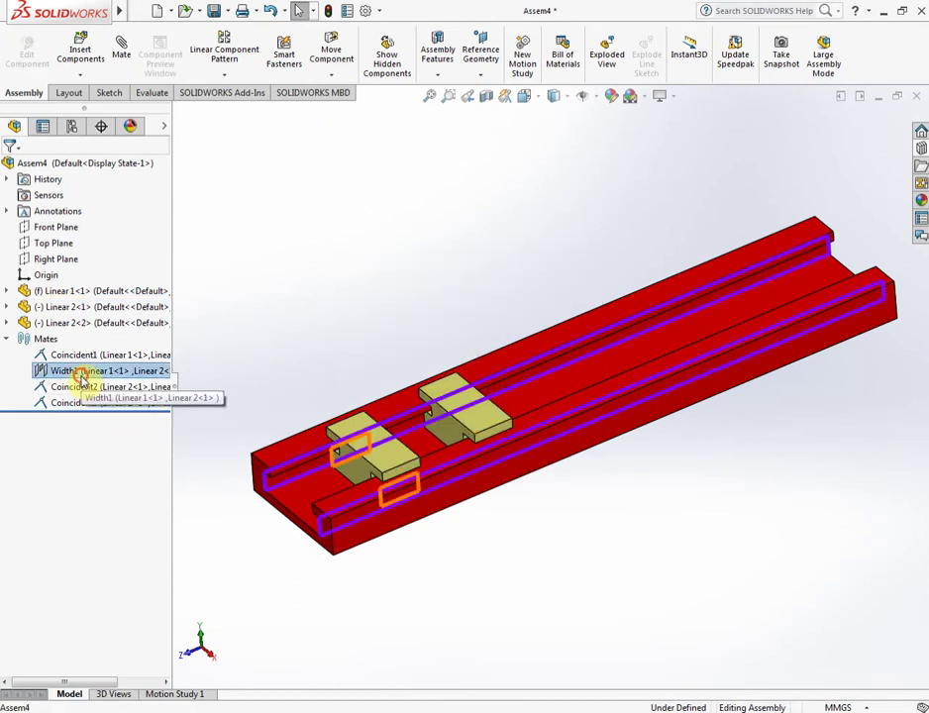
pyautogui.click(245, 390)
pyautogui.moveTo(373, 445)
pyautogui.mouseDown()
pyautogui.moveTo(322, 493)
pyautogui.moveTo(282, 515)
pyautogui.moveTo(277, 507)
pyautogui.mouseUp()
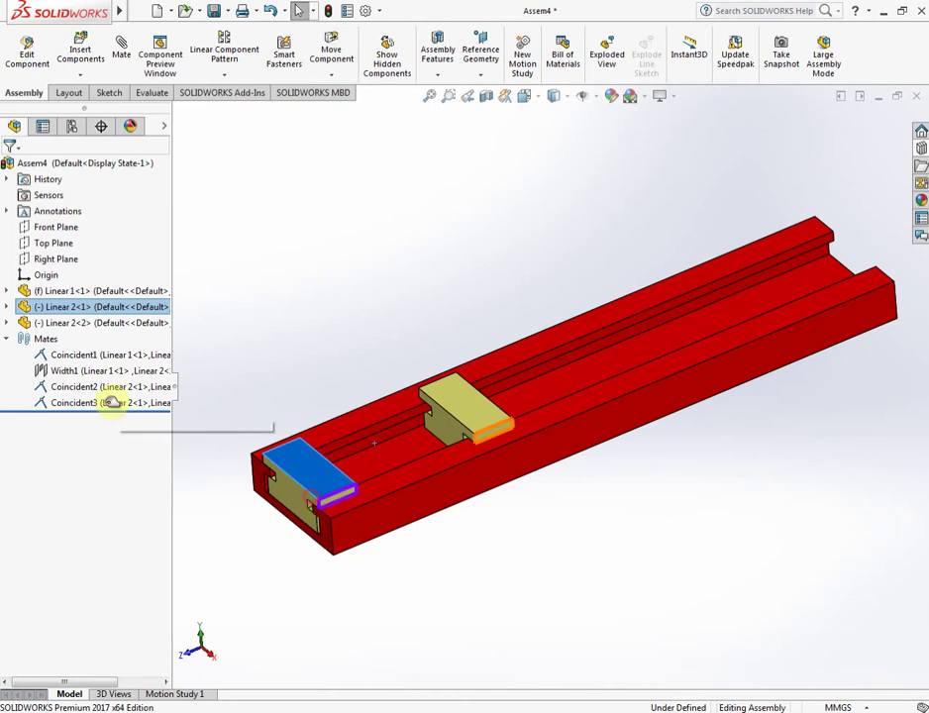
# Restore Linear/Linear Coupler1 with Ctrl+Z, rebuild, and nudge the front slider along the rail.
pyautogui.hotkey('ctrl', 'z')
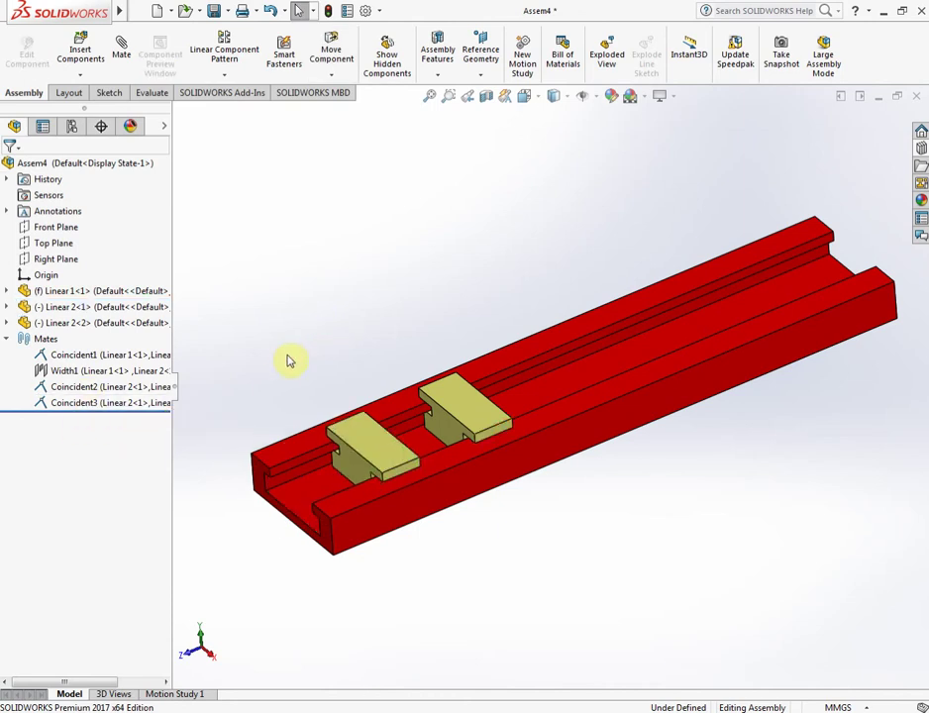
pyautogui.hotkey('ctrl', 'y')
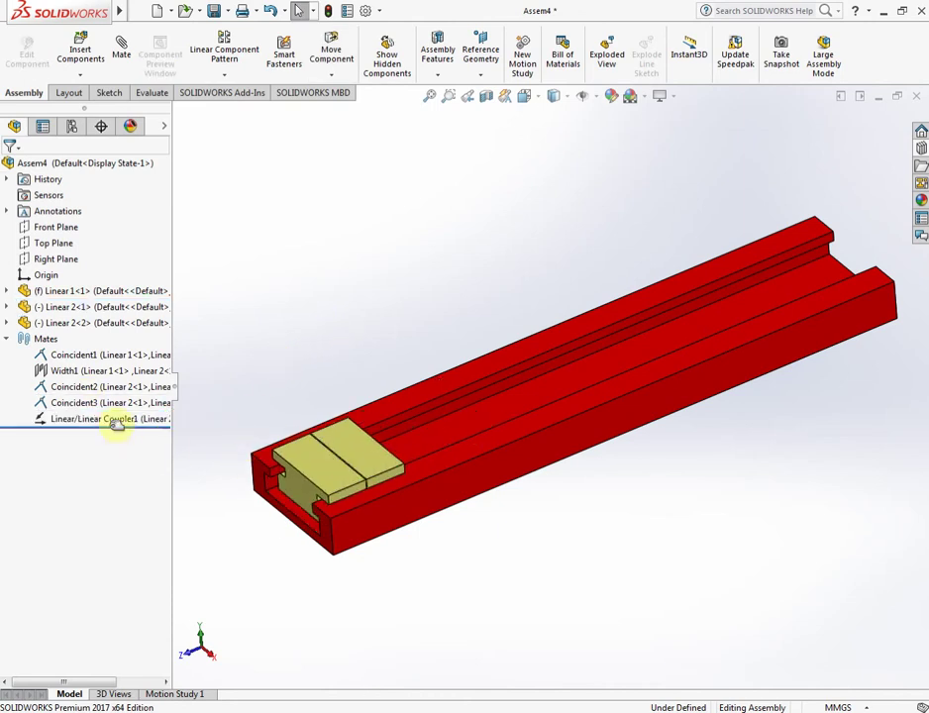
pyautogui.moveTo(311, 477); pyautogui.dragTo(322, 475)
pyautogui.click(245, 348)
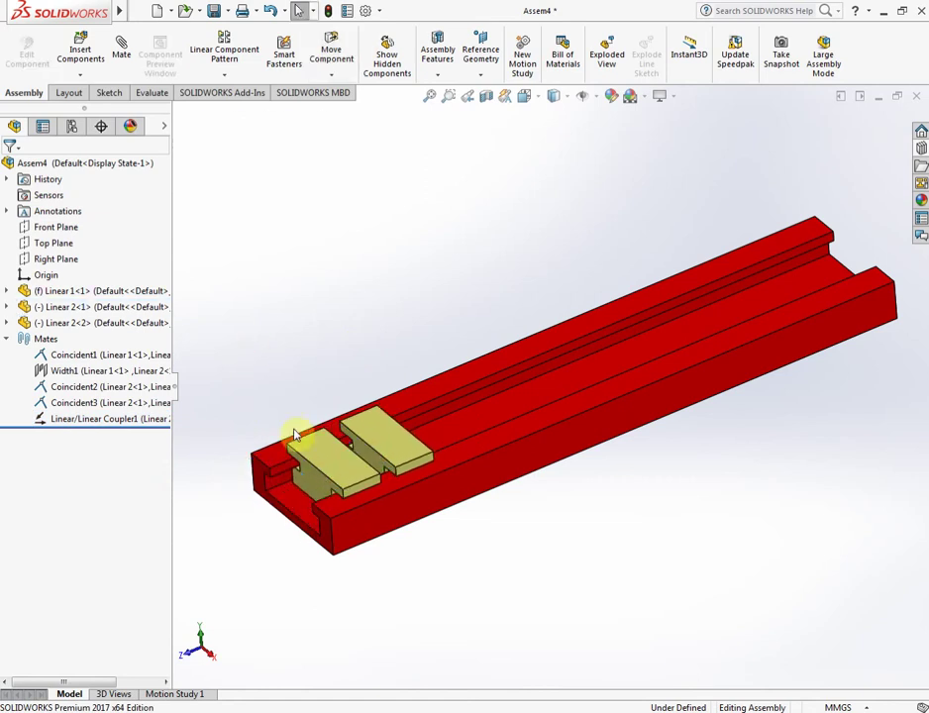
# Drag the slider's end face along the rail and back, then clear the selection.
pyautogui.scroll(-5, 294, 436)
pyautogui.scroll(3, 357, 477)
pyautogui.scroll(-3, 518, 415)
pyautogui.scroll(-2, 445, 429)
pyautogui.click(445, 429)
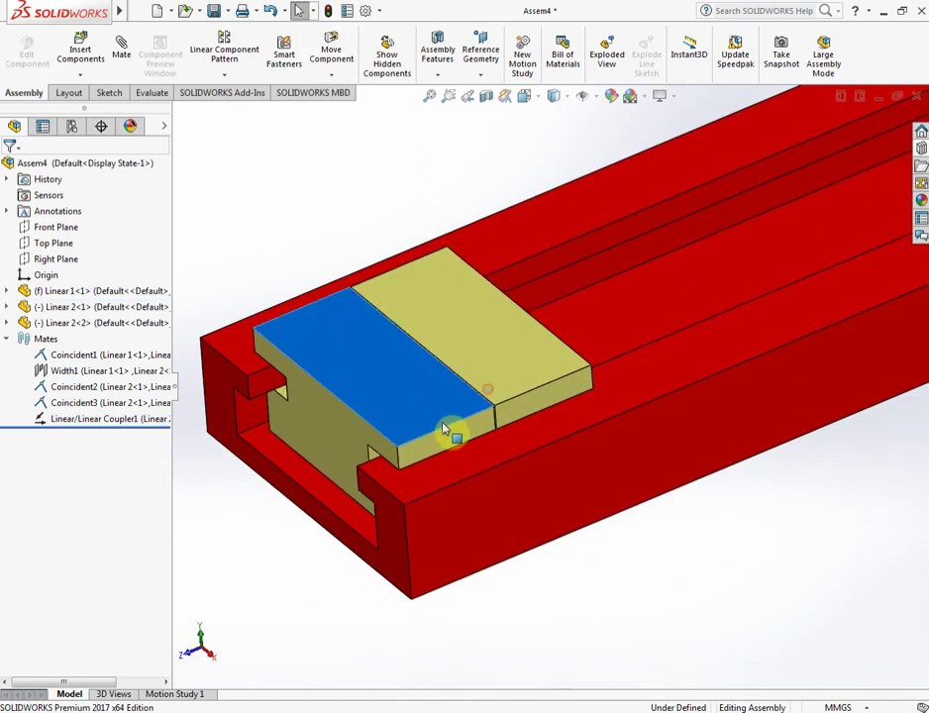
pyautogui.moveTo(444, 429); pyautogui.dragTo(446, 431)
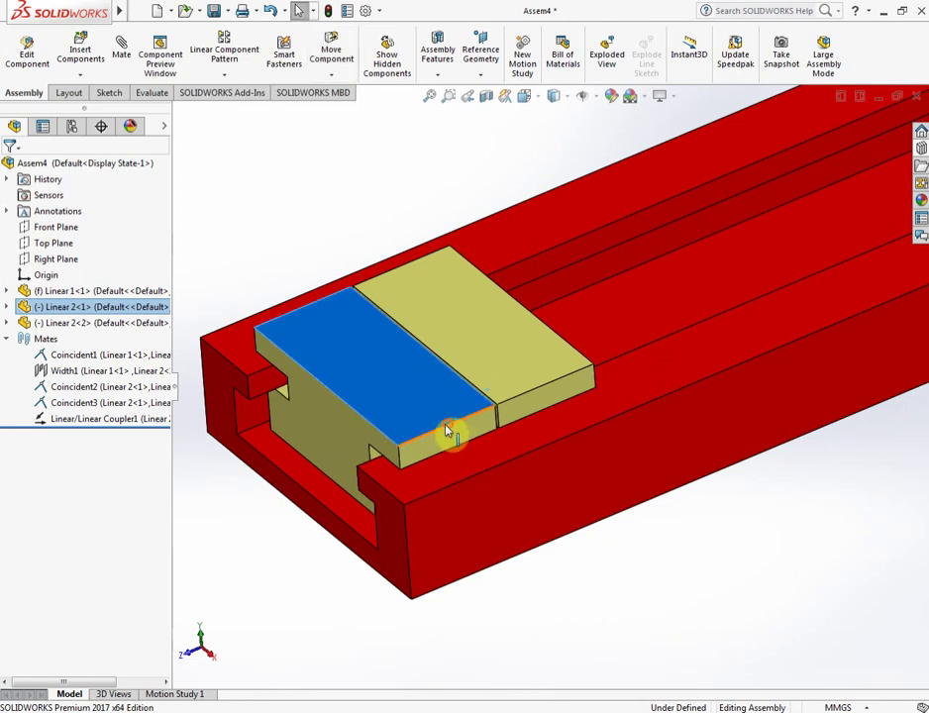
pyautogui.click(217, 250)
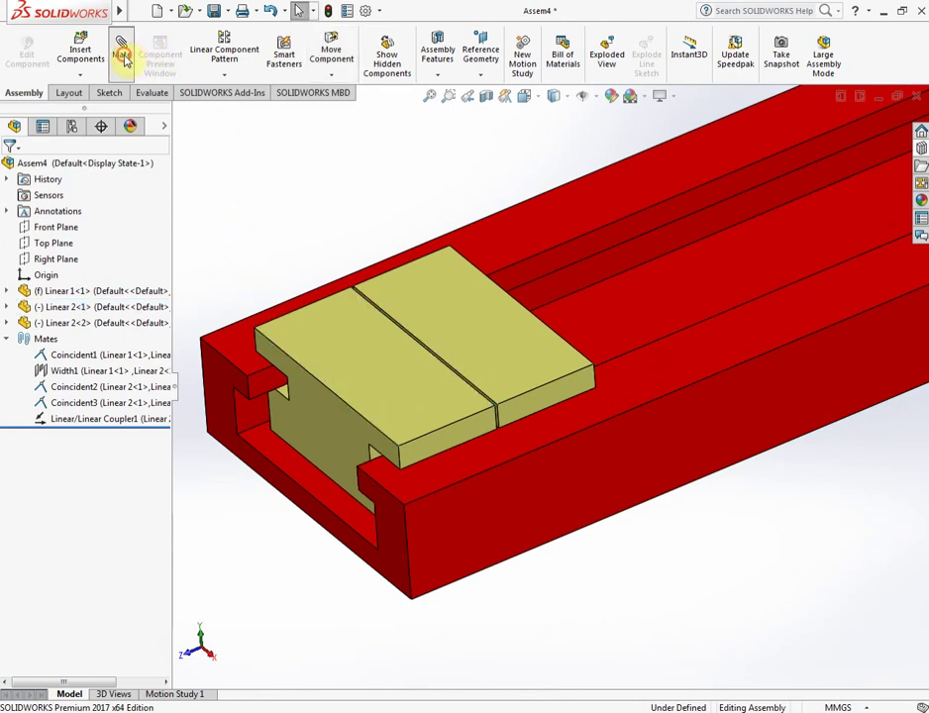
# Choose a Distance limit advanced mate with a 132.45mm maximum.
pyautogui.click(122, 56)
pyautogui.click(39, 290)
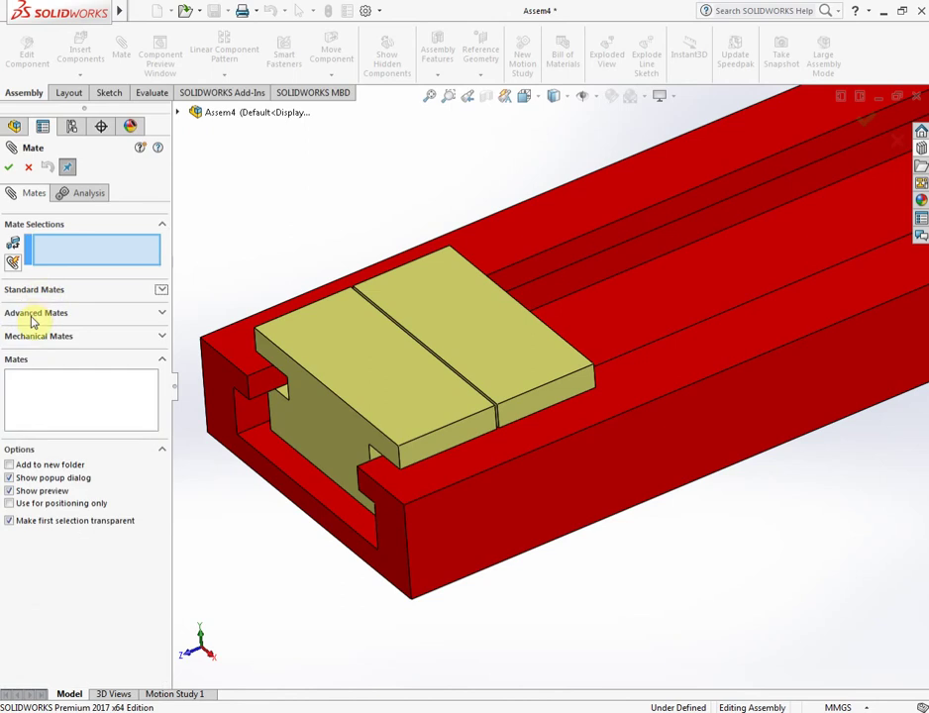
pyautogui.click(28, 314)
pyautogui.click(14, 443)
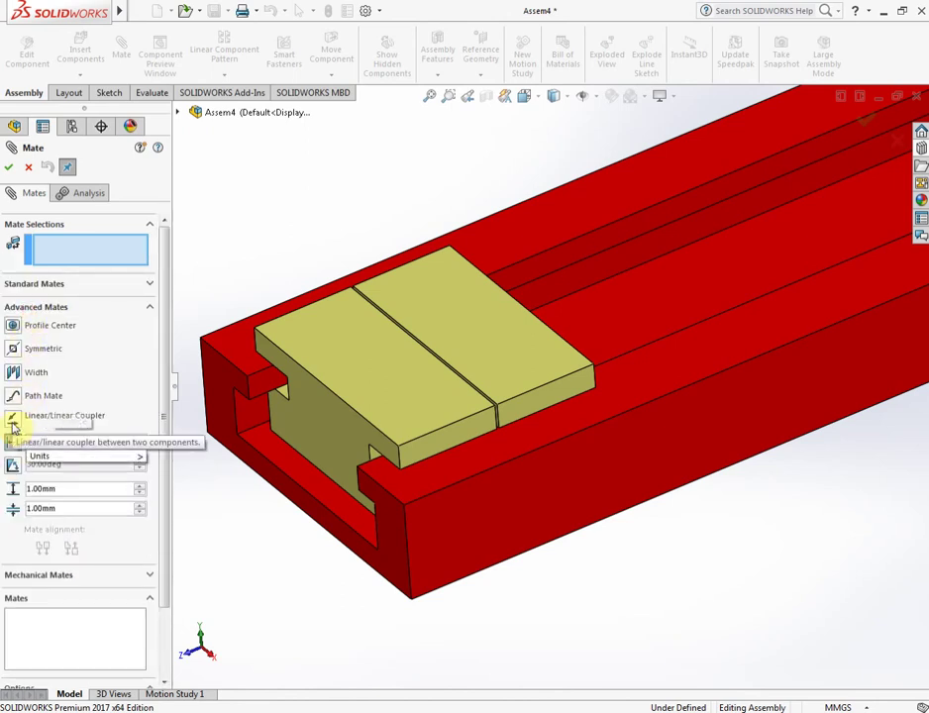
pyautogui.click(75, 489)
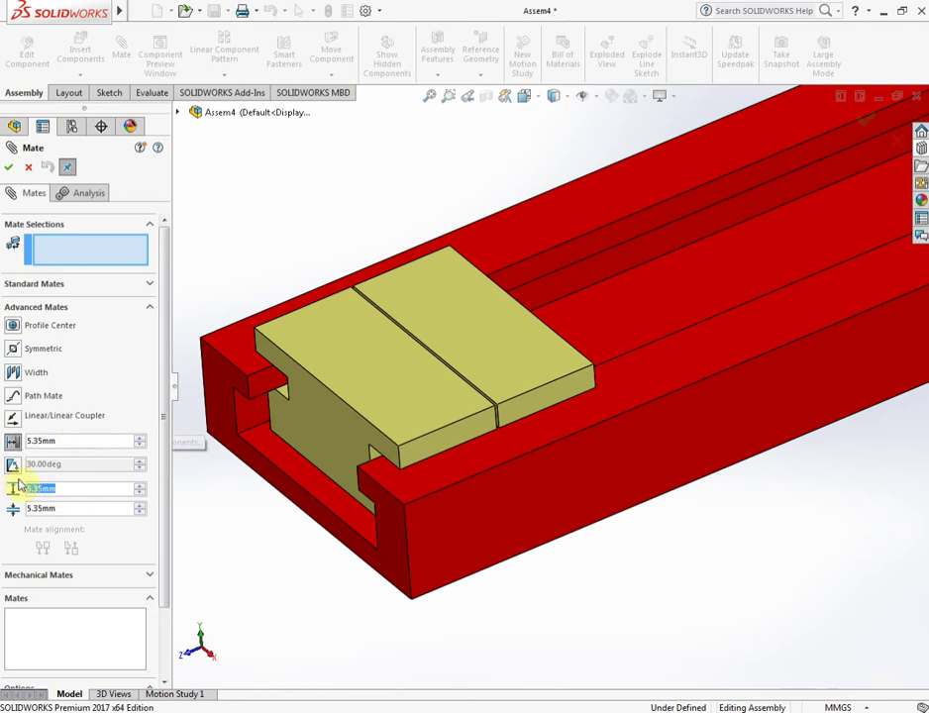
pyautogui.write('132.45')
pyautogui.press('Return')
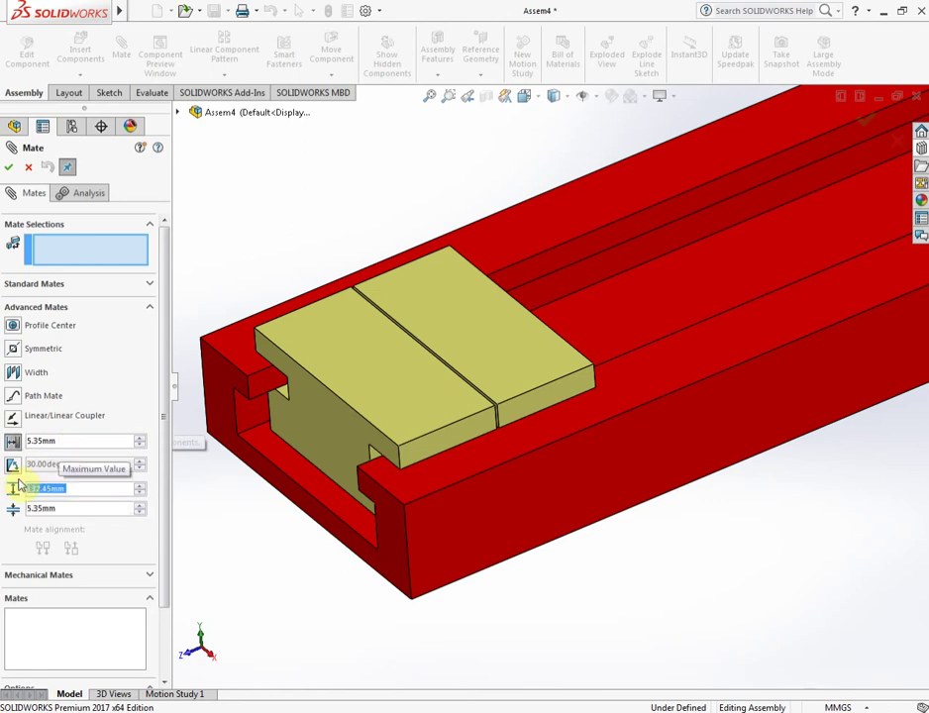
# Apply the limit between the rail's end face and the slider's facing face, then drag-test it.
pyautogui.click(326, 456)
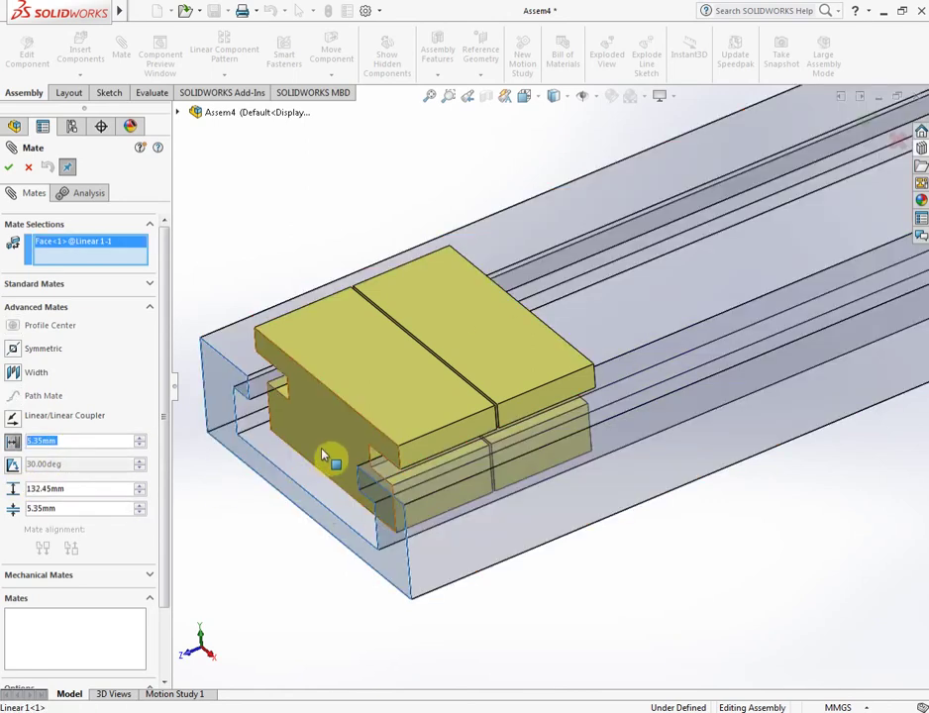
pyautogui.click(321, 440)
pyautogui.press('Return')
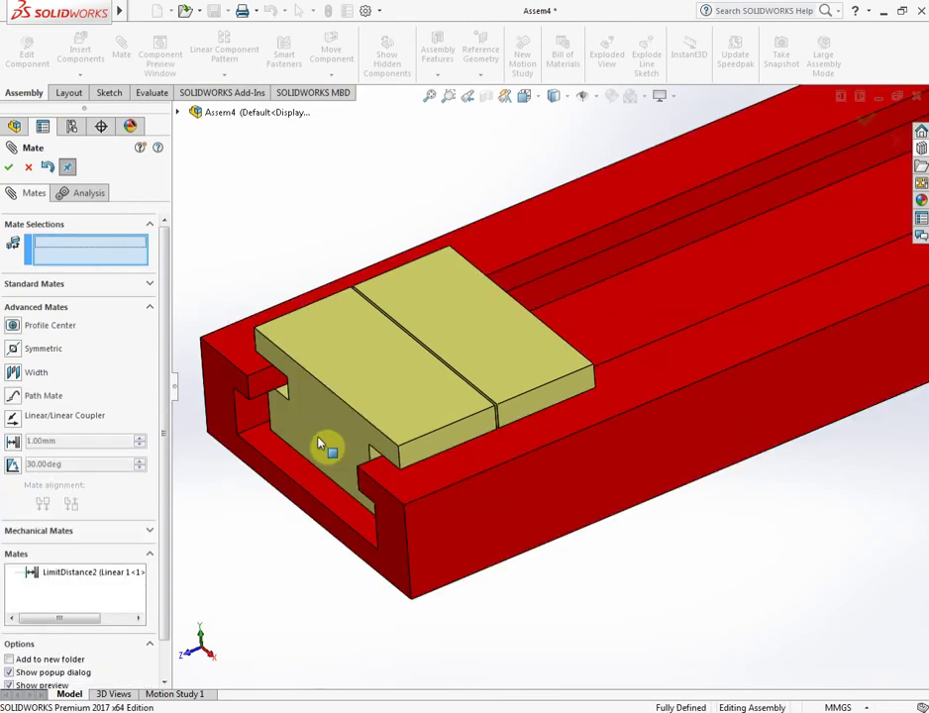
pyautogui.moveTo(327, 440); pyautogui.dragTo(370, 393)
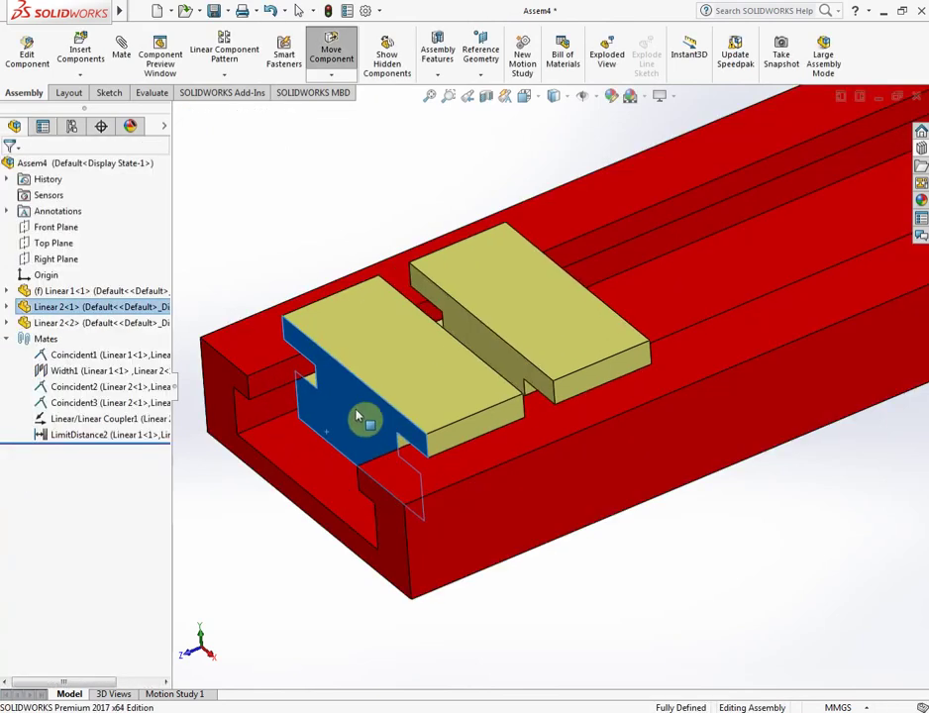
# Fit the view and drag the slider from the rail's left end to mid-rail.
pyautogui.press('f')
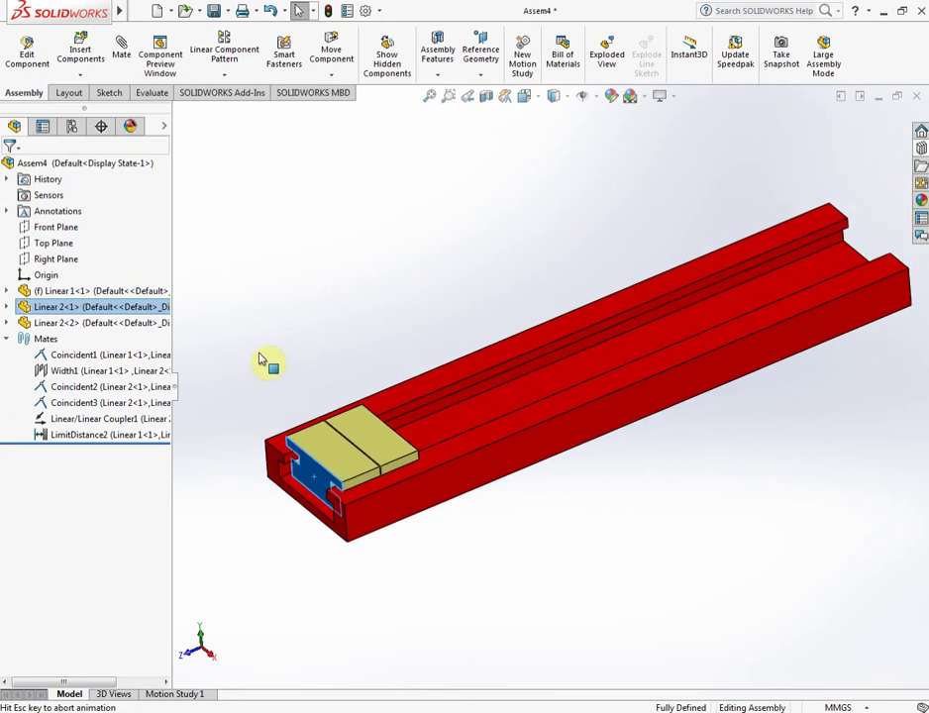
pyautogui.moveTo(270, 492)
pyautogui.mouseDown()
pyautogui.moveTo(587, 417)
pyautogui.moveTo(258, 504)
pyautogui.mouseUp()
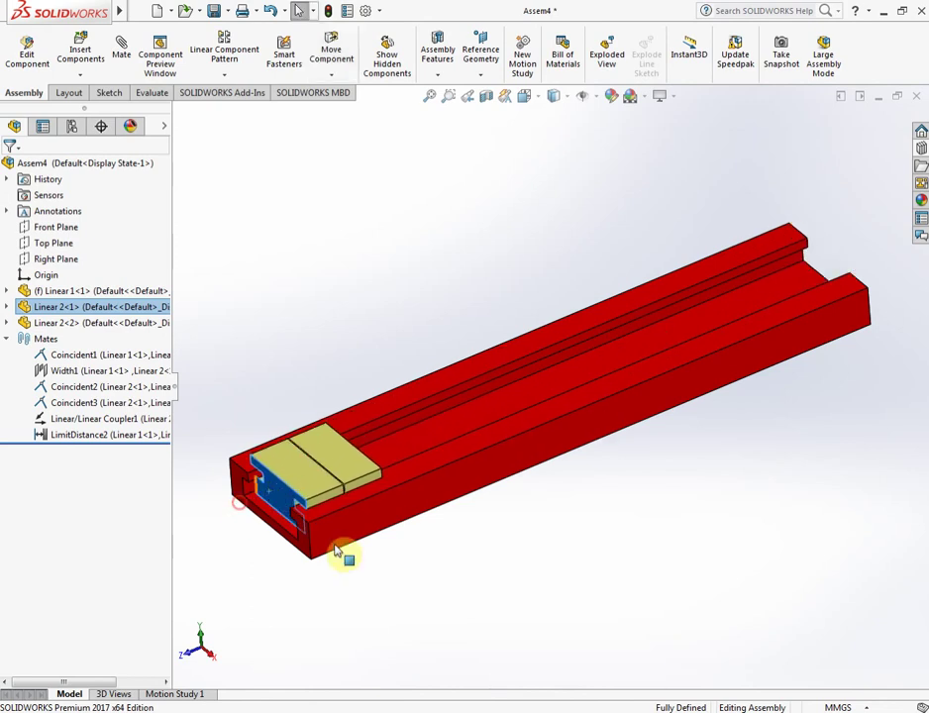
pyautogui.click(341, 553)
pyautogui.click(265, 500)
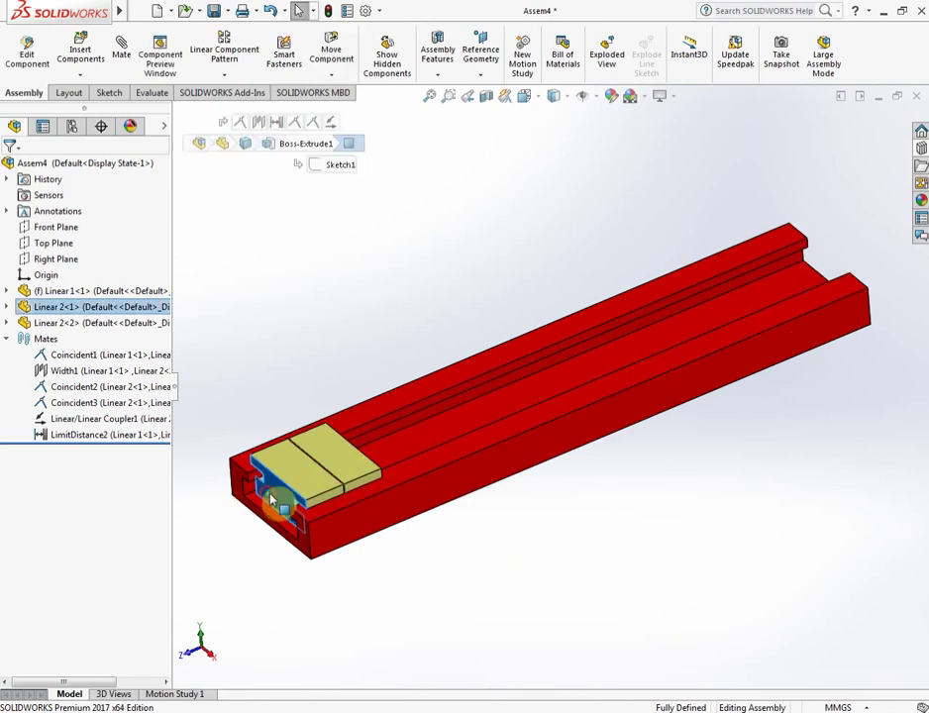
pyautogui.moveTo(265, 500)
pyautogui.mouseDown()
pyautogui.moveTo(489, 422)
pyautogui.moveTo(413, 438)
pyautogui.moveTo(251, 515)
pyautogui.moveTo(616, 373)
pyautogui.mouseUp()
pyautogui.click(674, 502)
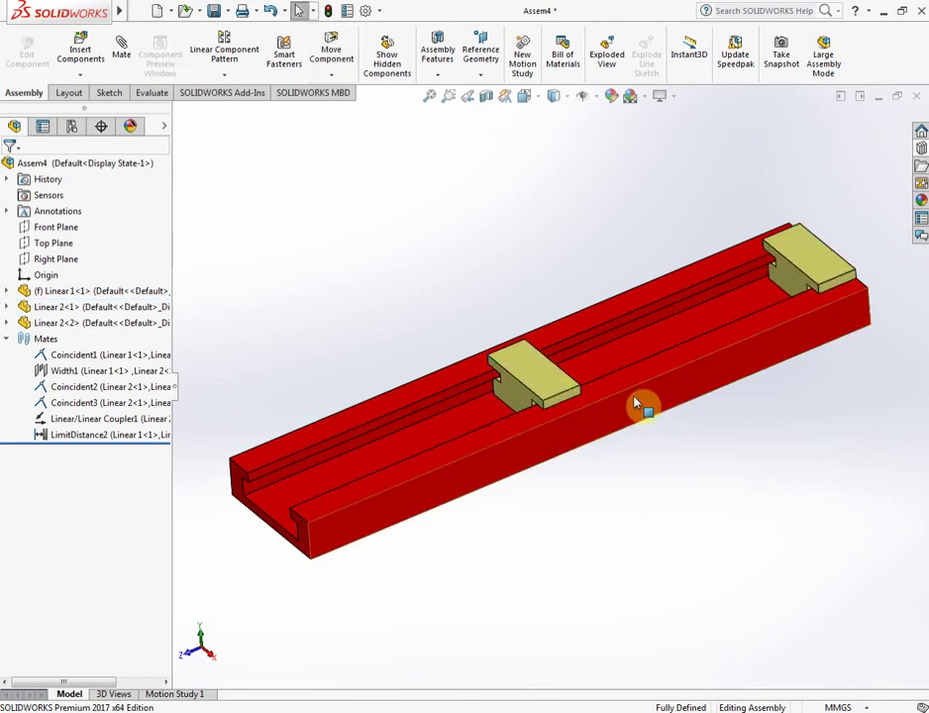
# Orbit to inspect the right-end slider, refit the rail, and view the rail top and slot end.
pyautogui.scroll(-5, 849, 280)
pyautogui.scroll(-3, 647, 377)
pyautogui.moveTo(647, 377)
pyautogui.mouseDown(button='middle')
pyautogui.moveTo(616, 396)
pyautogui.moveTo(555, 333)
pyautogui.moveTo(802, 396)
pyautogui.mouseUp(button='middle')
pyautogui.press('f')
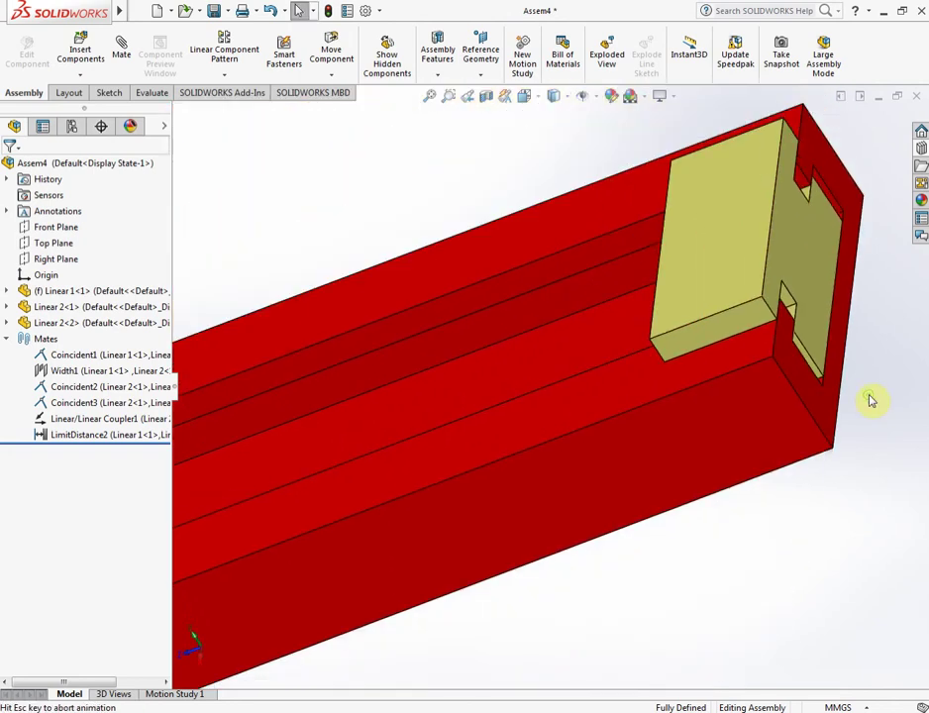
pyautogui.moveTo(705, 456); pyautogui.dragTo(767, 440, button='middle')
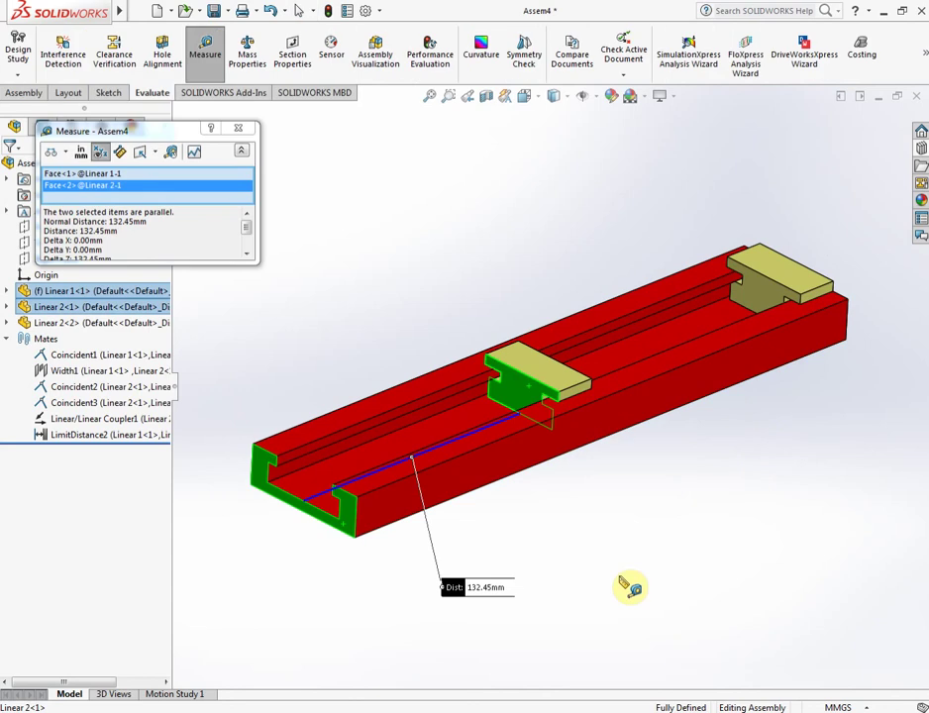
# Slide the slider back to the rail's left end and measure 5.35mm from its face to the rail end.
pyautogui.press('Escape')
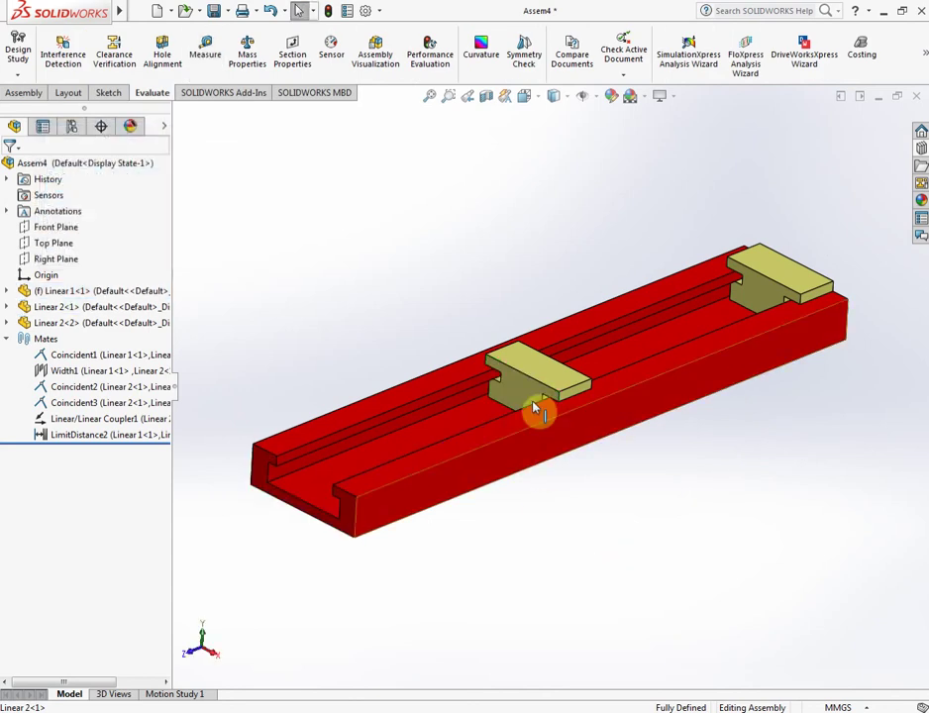
pyautogui.moveTo(539, 408)
pyautogui.mouseDown()
pyautogui.moveTo(480, 420)
pyautogui.moveTo(278, 517)
pyautogui.mouseUp()
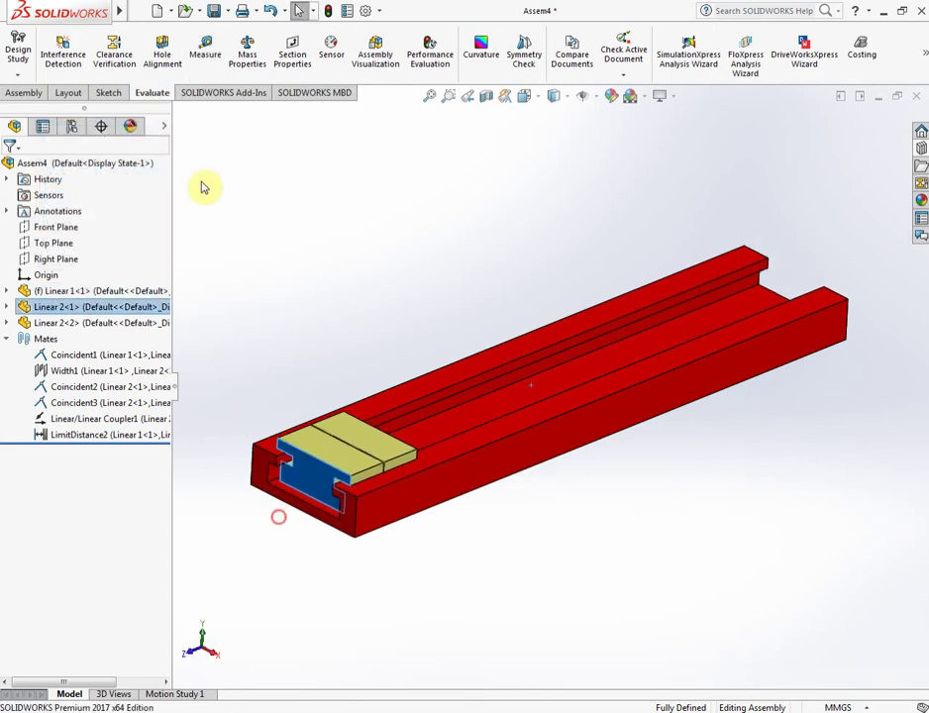
pyautogui.click(204, 54)
pyautogui.click(361, 530)
pyautogui.click(355, 520)
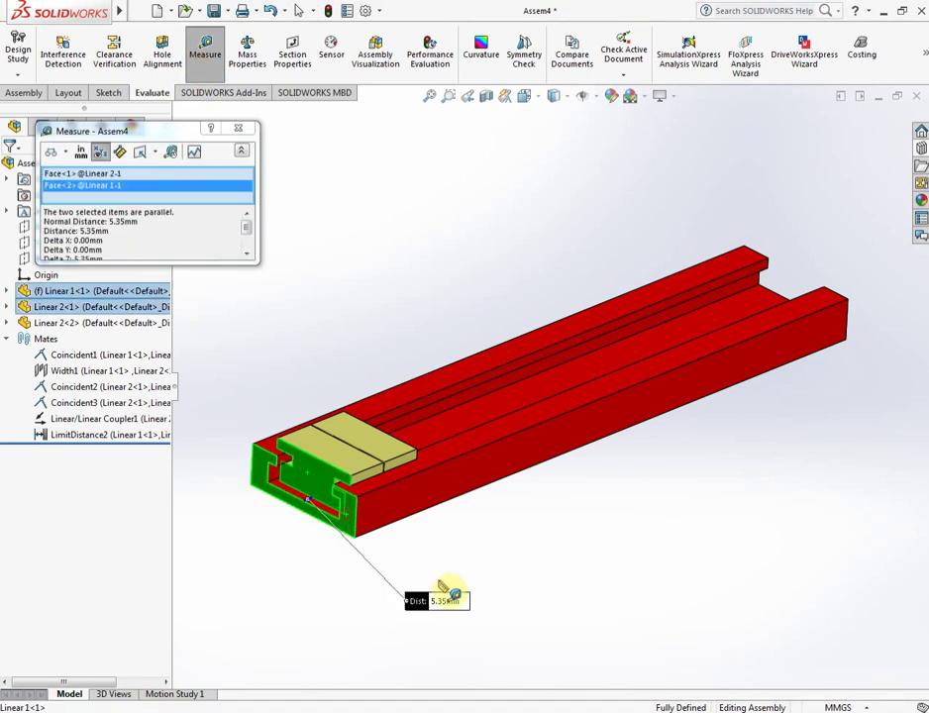